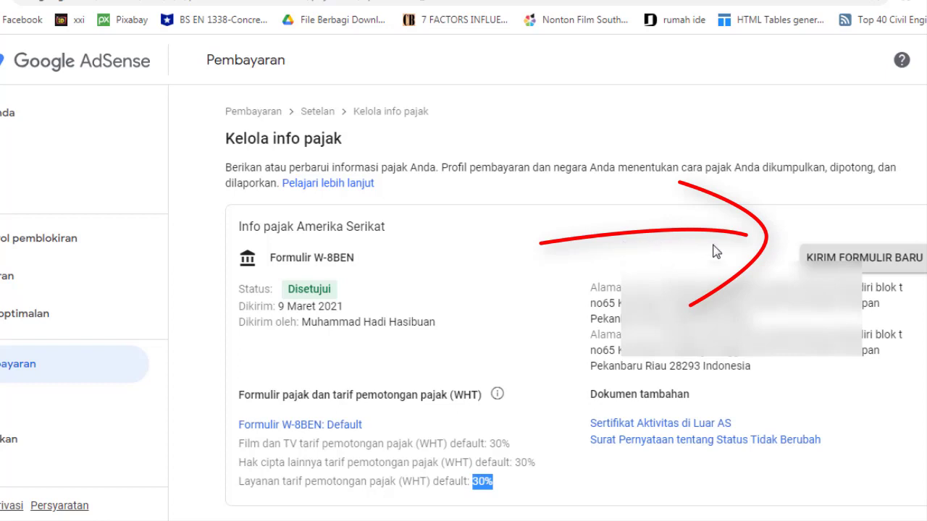
# Choose KIRIM FORMULIR BARU and confirm MULAI FORMULIR BARU to replace the existing tax form
pyautogui.click(854, 257)
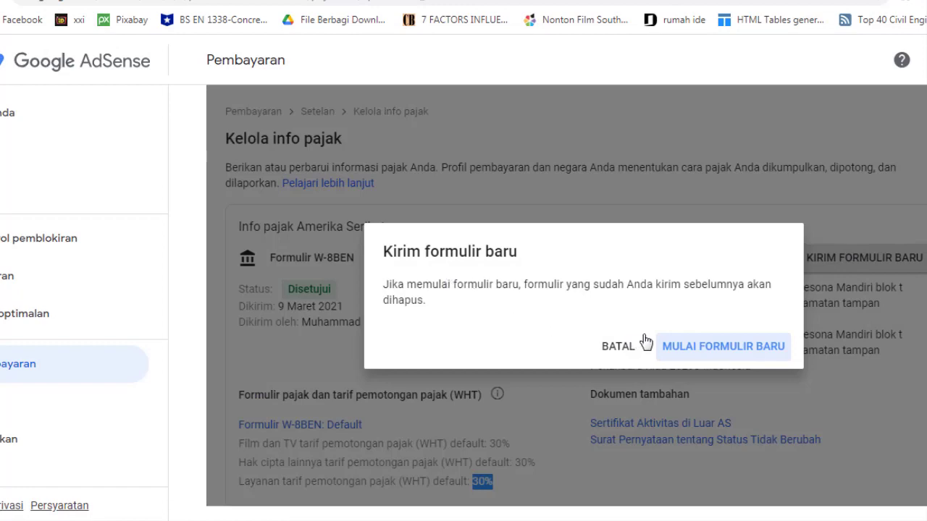
pyautogui.click(696, 348)
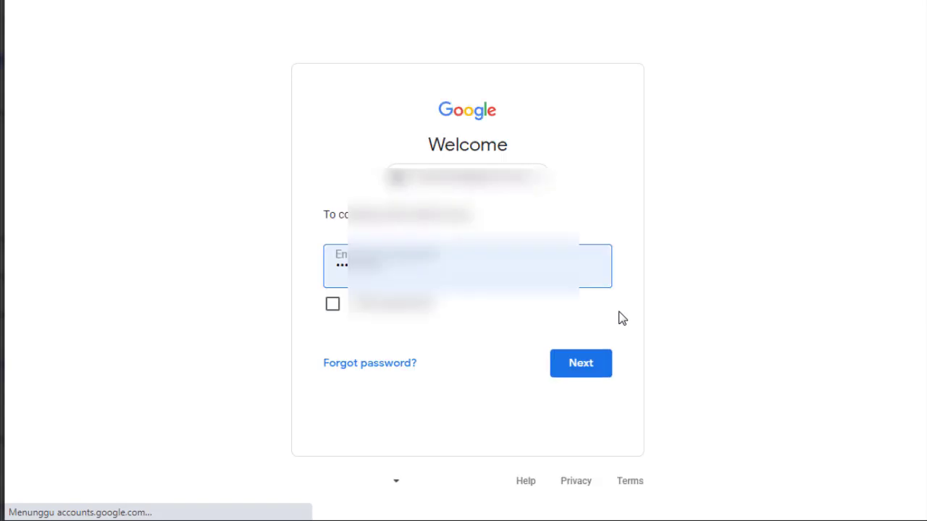
# Submit the account password to re-verify the Google account
pyautogui.click(577, 366)
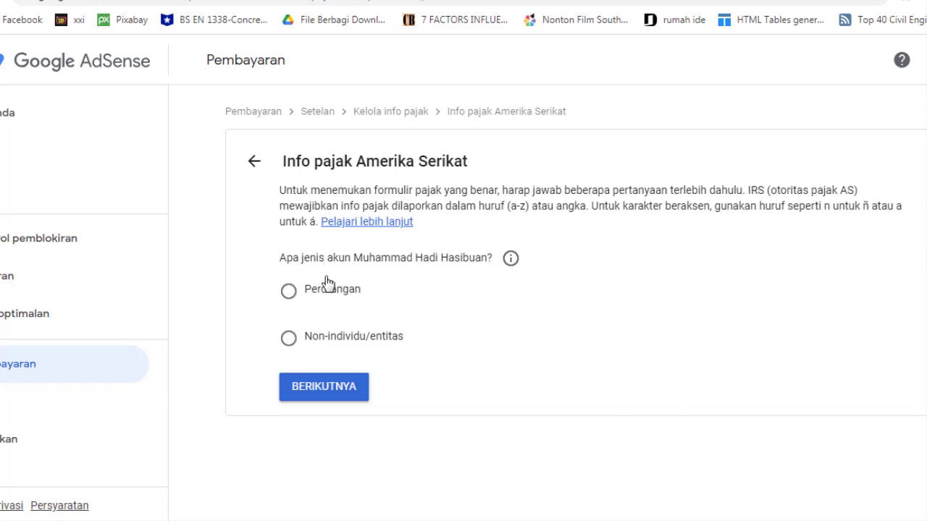
# Answer the questionnaire as Perorangan (individual) and Tidak (not a US citizen or resident)
pyautogui.click(289, 291)
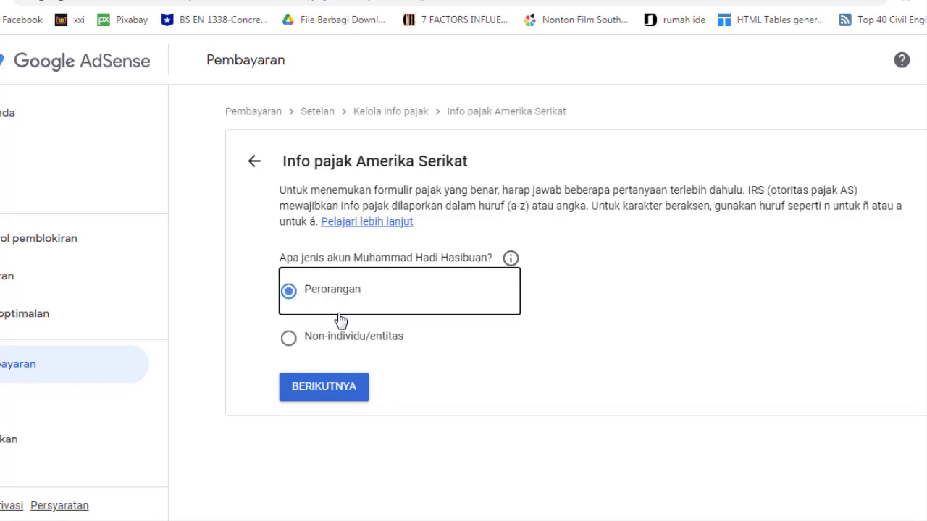
pyautogui.click(306, 386)
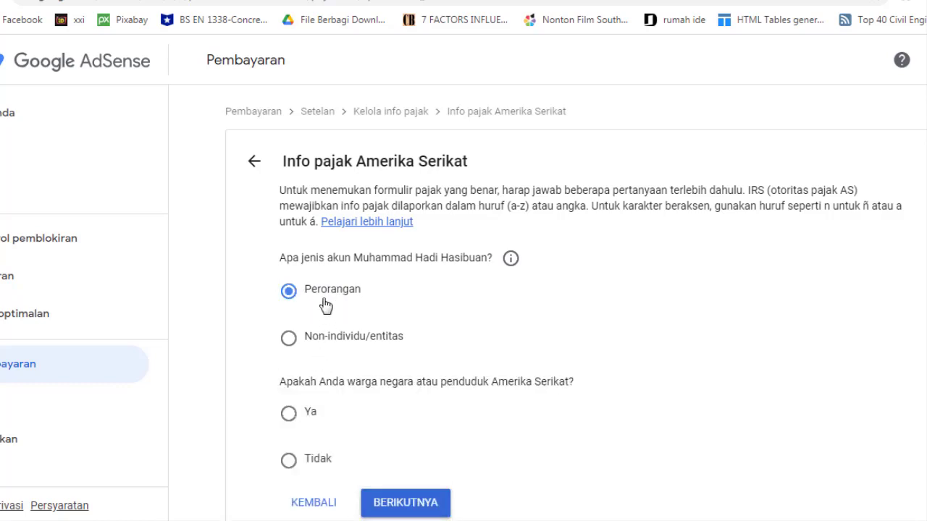
pyautogui.click(289, 454)
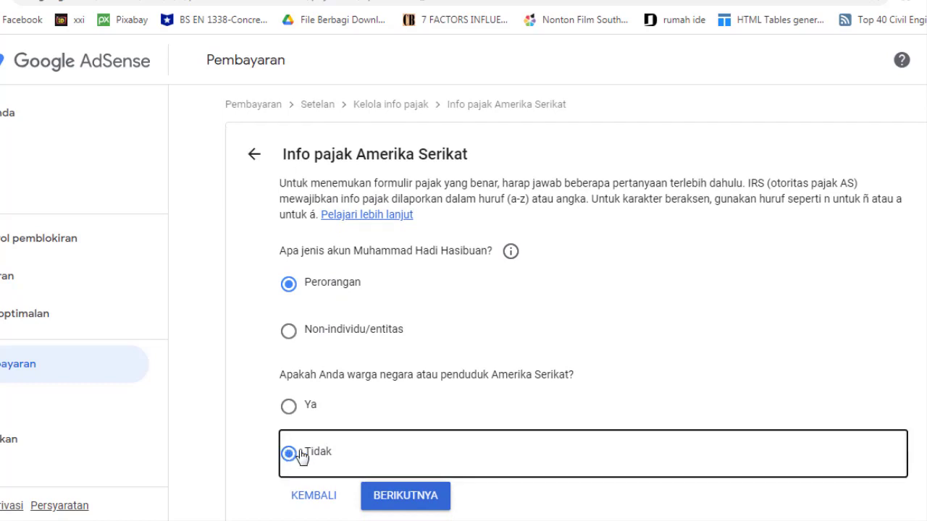
pyautogui.click(404, 498)
# Select the W-8BEN form type and start the W-8BEN form
pyautogui.scroll(-1, 376, 425)
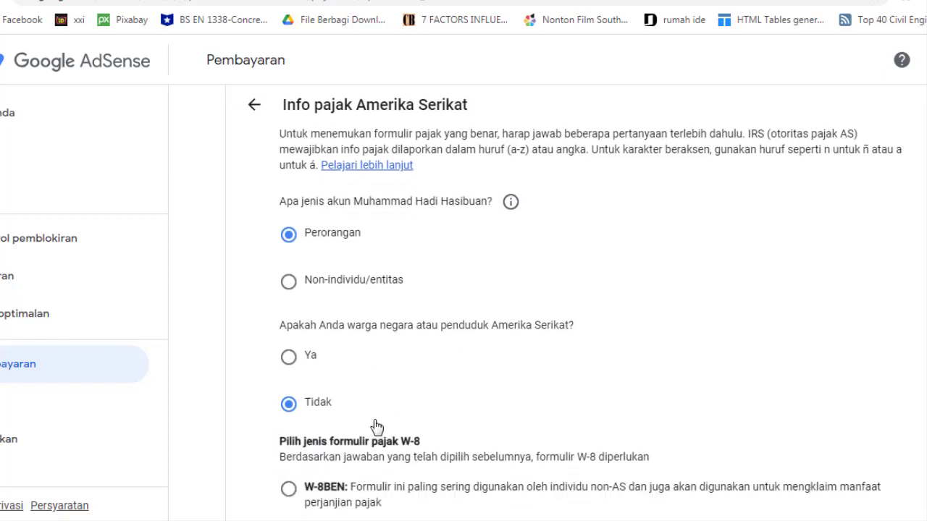
pyautogui.scroll(-1, 376, 425)
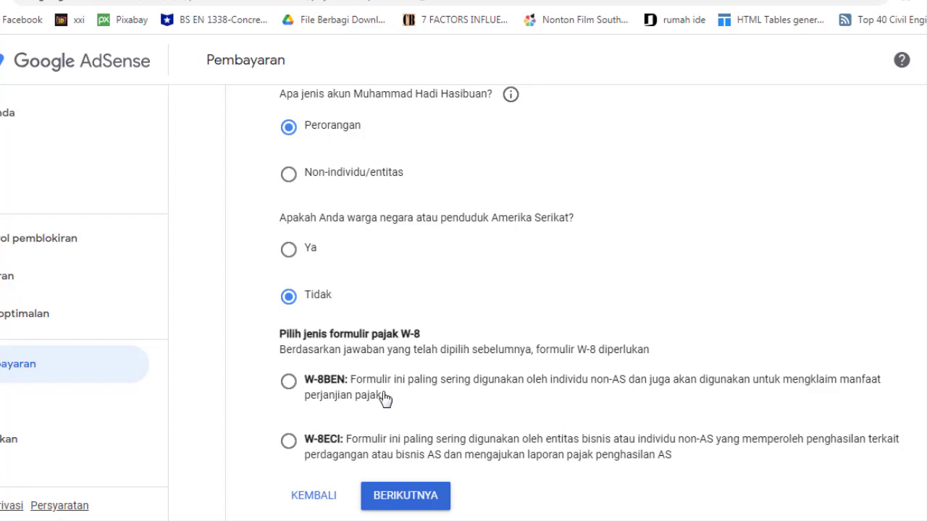
pyautogui.click(289, 384)
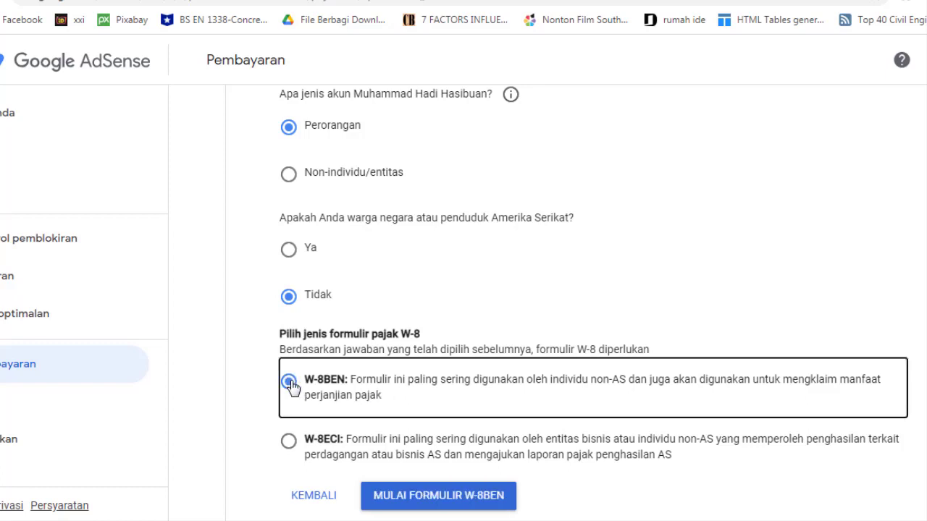
pyautogui.click(441, 498)
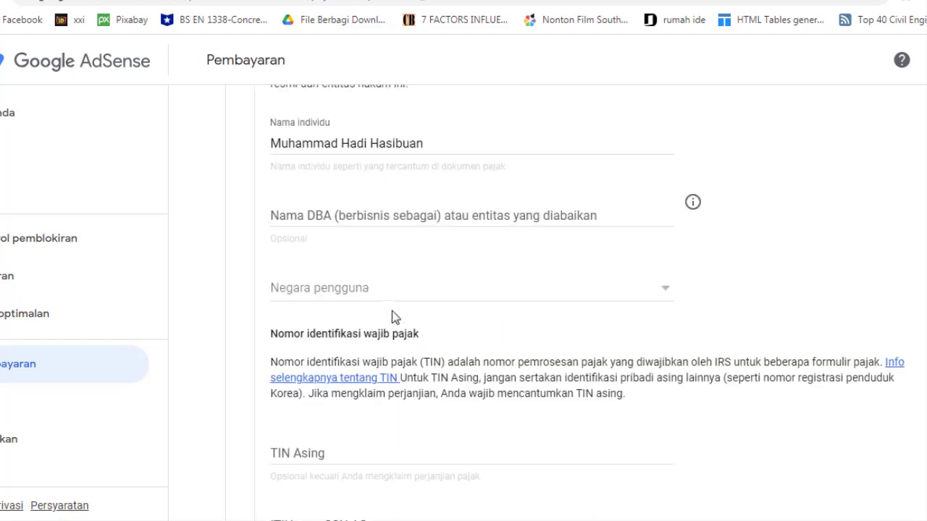
# Set Negara pengguna to Indonesia on the W-8BEN form
pyautogui.scroll(2, 392, 311)
pyautogui.scroll(-1, 392, 311)
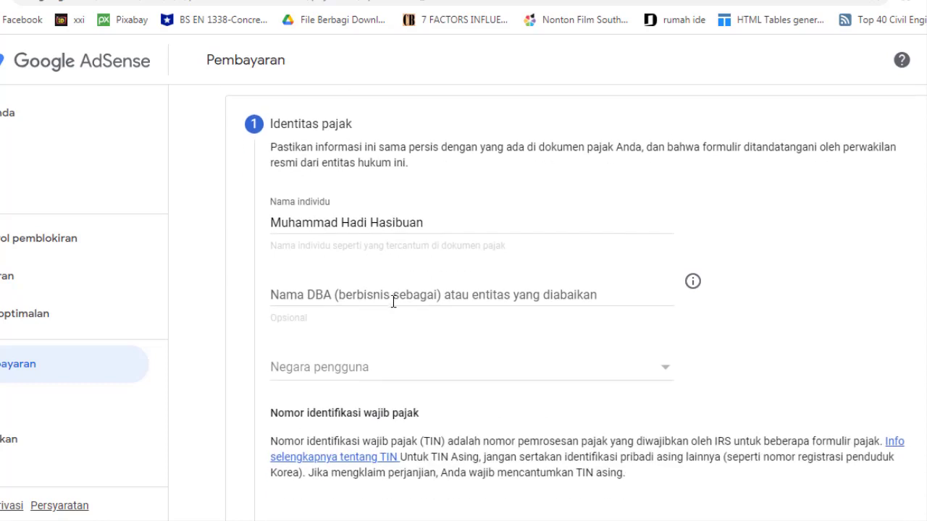
pyautogui.scroll(-1, 393, 302)
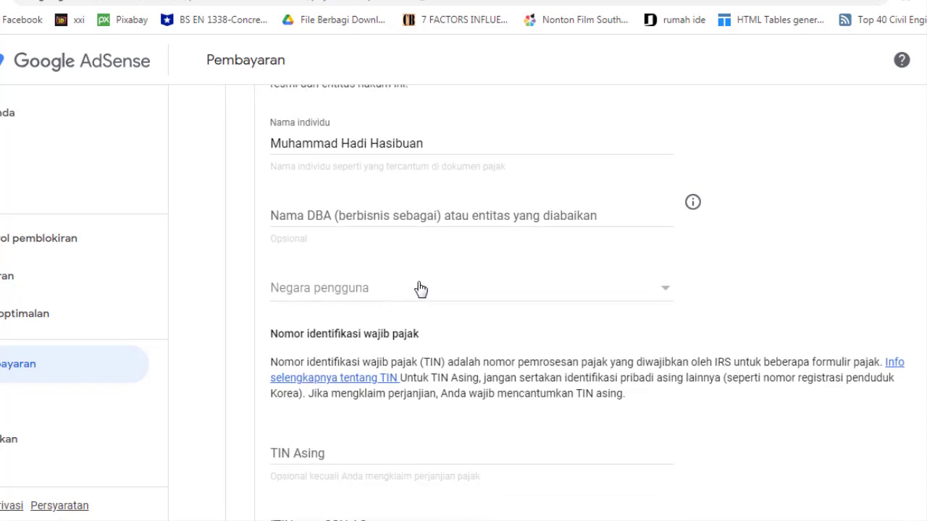
pyautogui.click(421, 289)
pyautogui.scroll(-6, 329, 319)
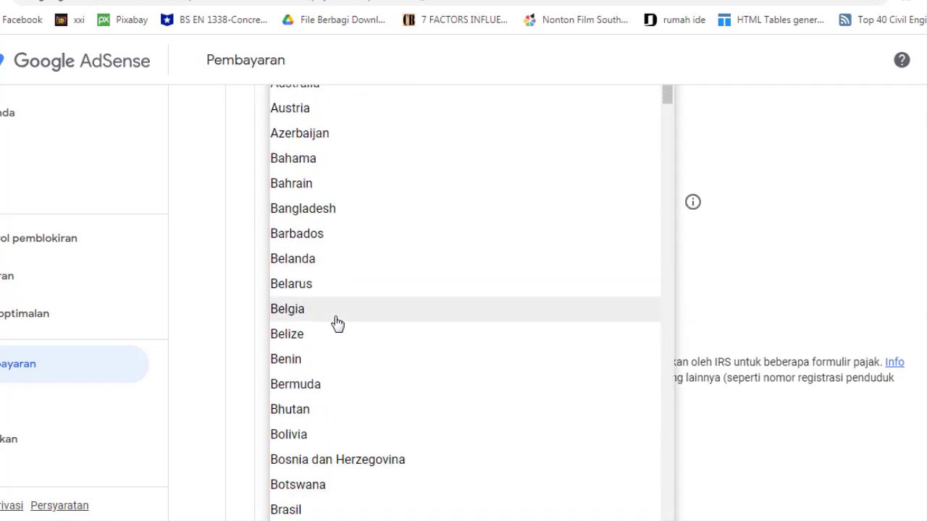
pyautogui.scroll(-14, 336, 322)
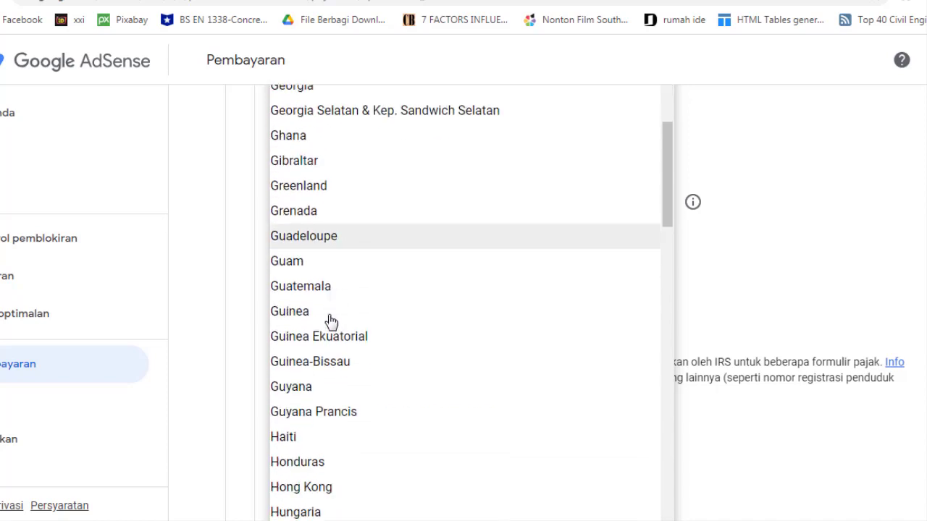
pyautogui.scroll(-2, 331, 322)
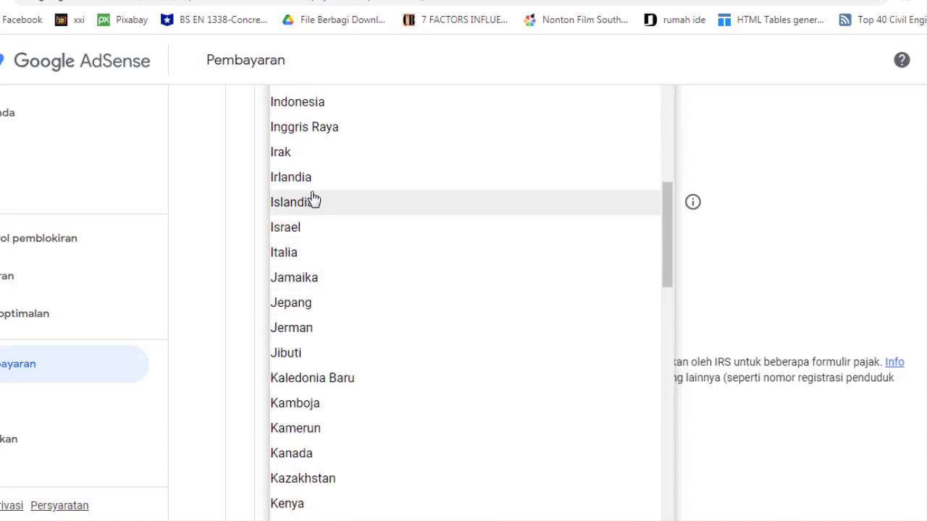
pyautogui.click(296, 108)
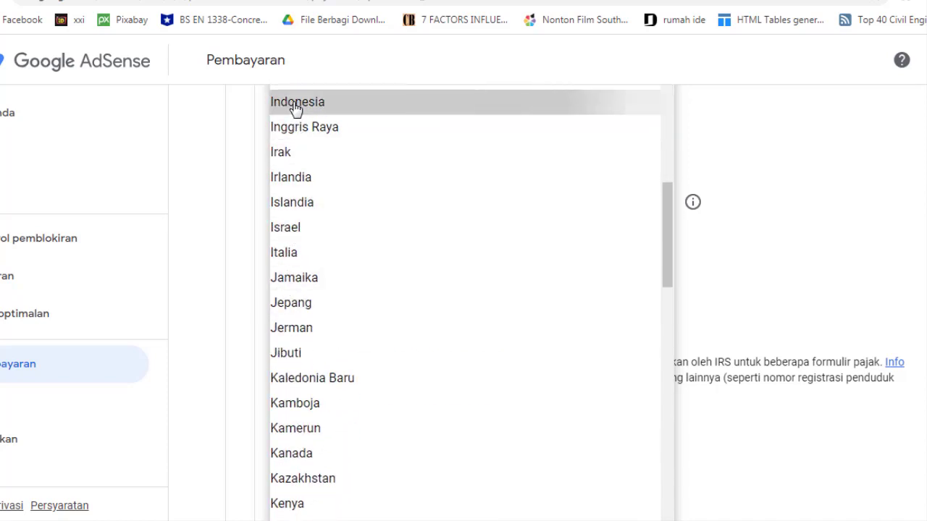
pyautogui.scroll(-2, 379, 268)
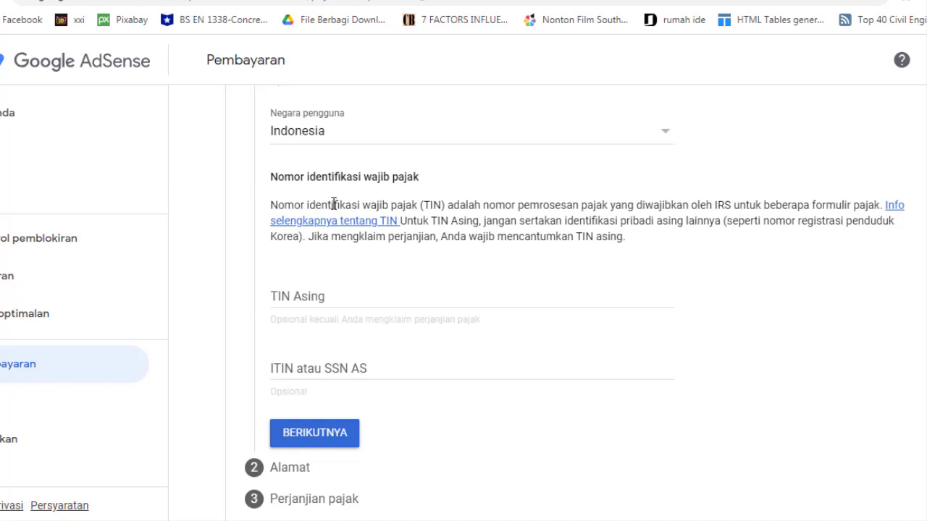
# Enter the Indonesian tax number (NPWP) in TIN Asing, leaving ITIN atau SSN AS blank
pyautogui.click(362, 295)
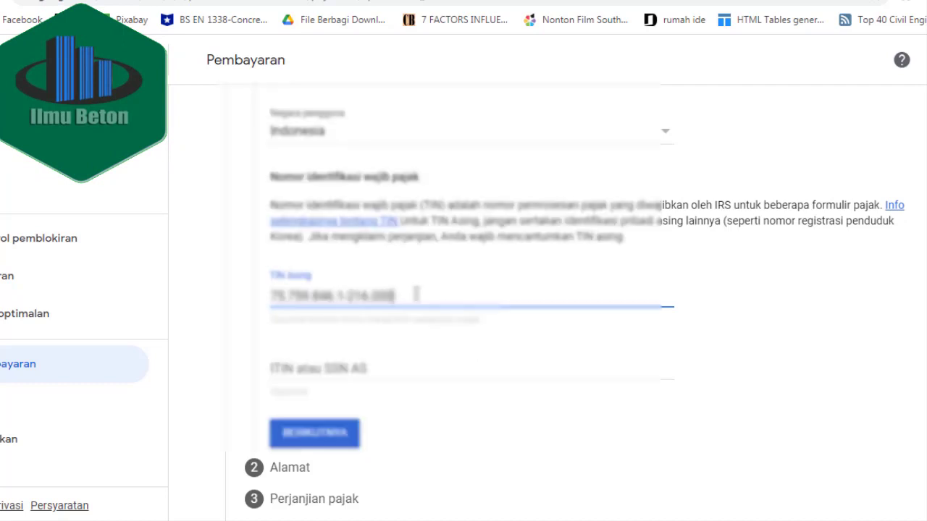
pyautogui.scroll(-1, 416, 294)
pyautogui.scroll(2, 416, 293)
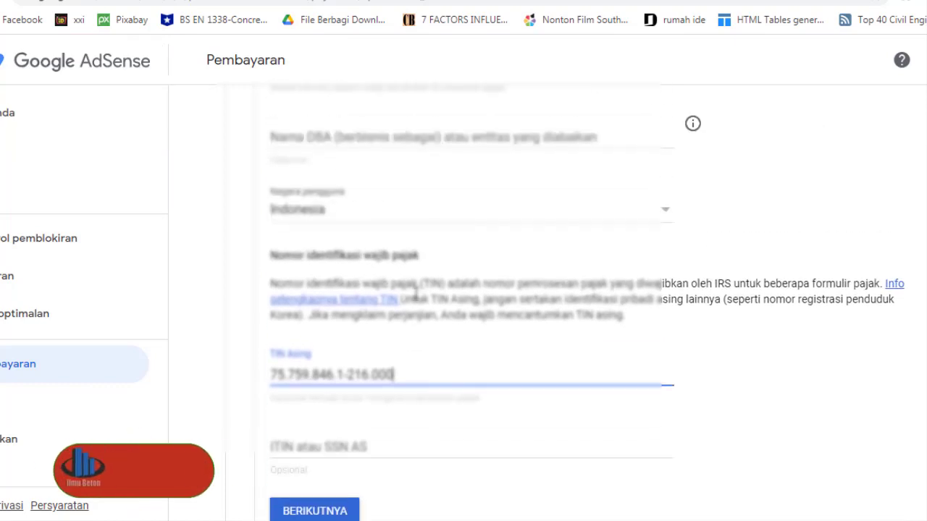
pyautogui.scroll(-2, 417, 293)
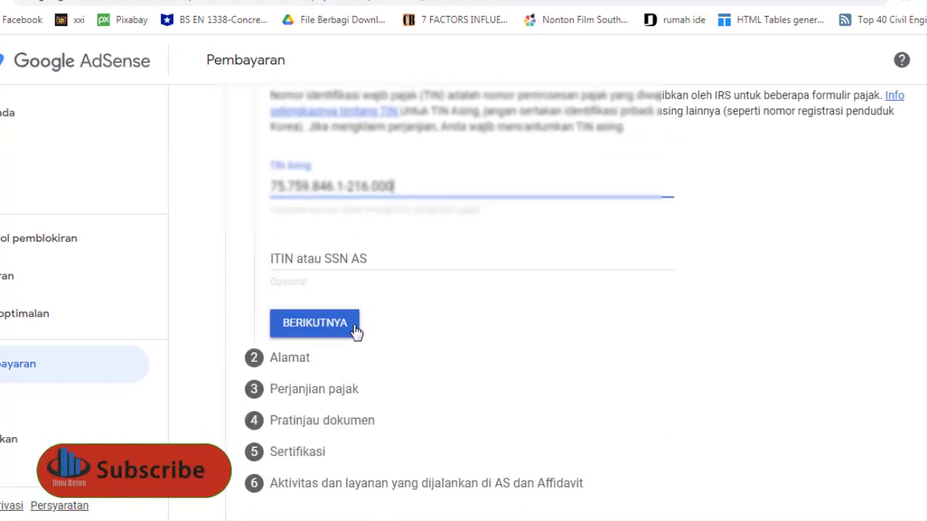
# Move on from the tax identity step to the Alamat address step
pyautogui.click(351, 331)
pyautogui.scroll(-5, 350, 332)
pyautogui.scroll(3, 350, 332)
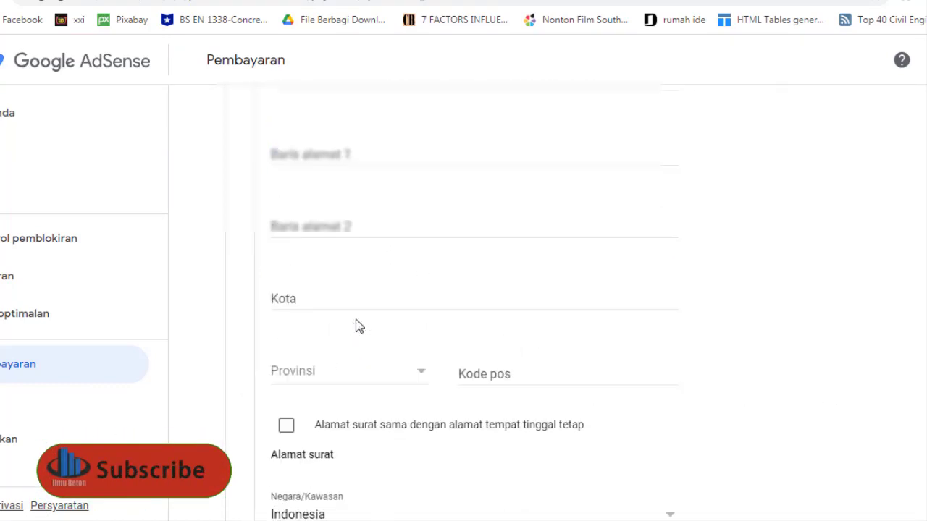
pyautogui.scroll(2, 359, 326)
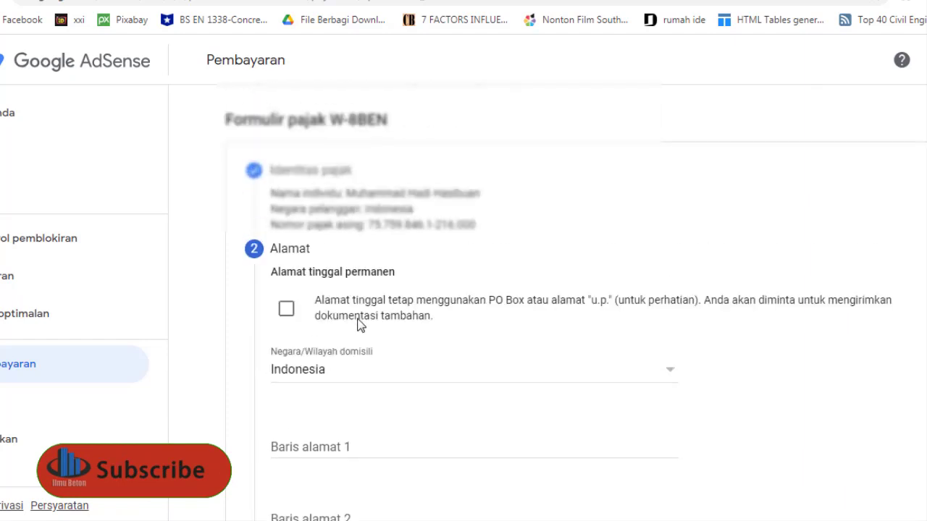
pyautogui.scroll(-1, 360, 326)
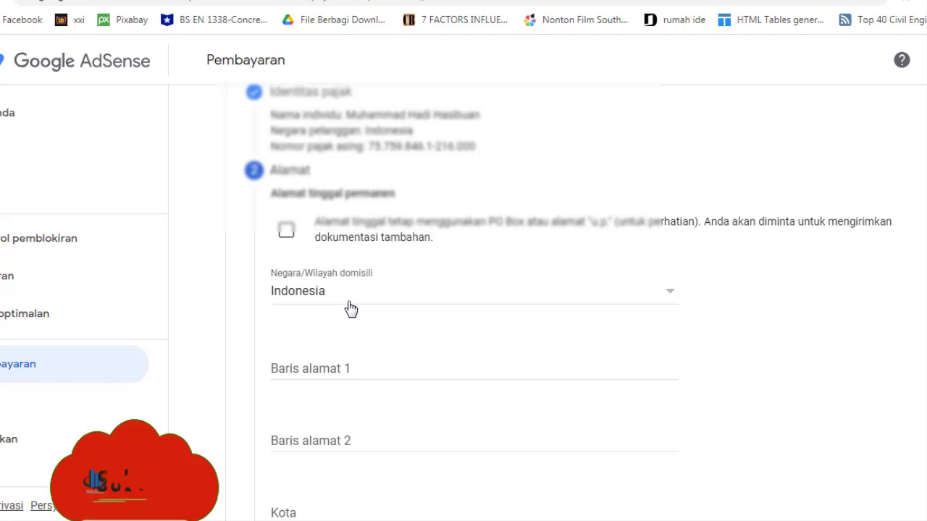
pyautogui.scroll(-1, 351, 309)
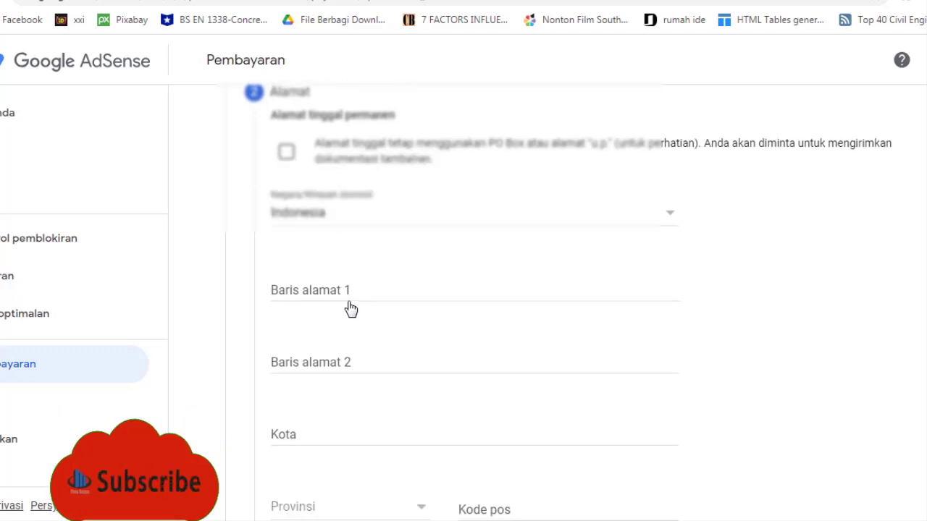
pyautogui.scroll(1, 350, 309)
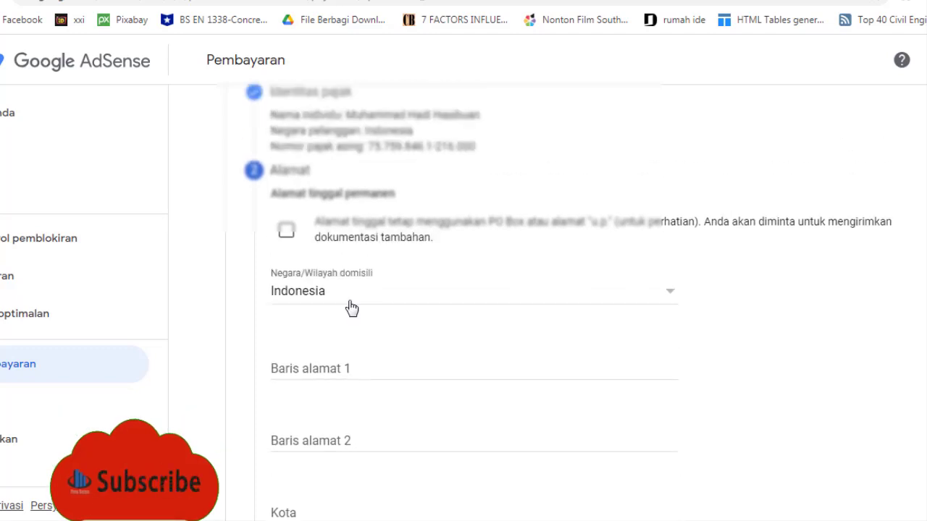
pyautogui.scroll(-2, 351, 308)
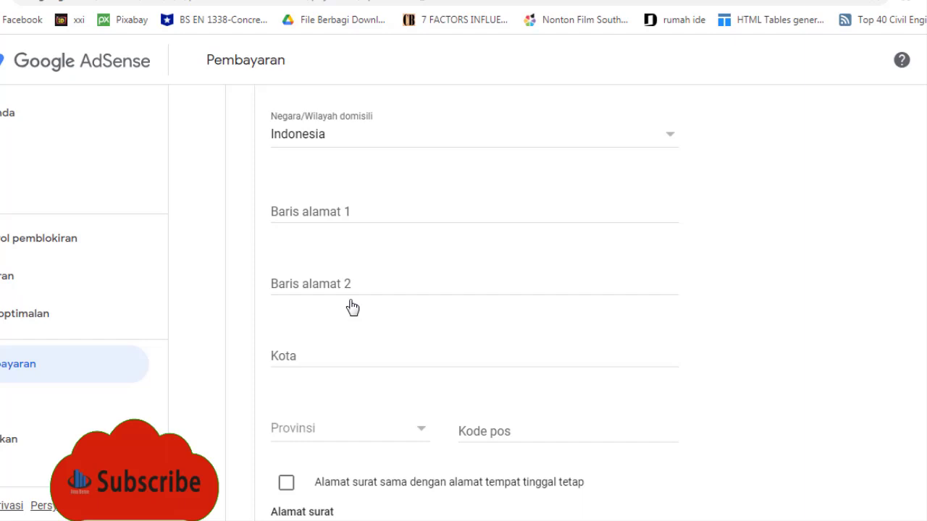
pyautogui.scroll(1, 352, 308)
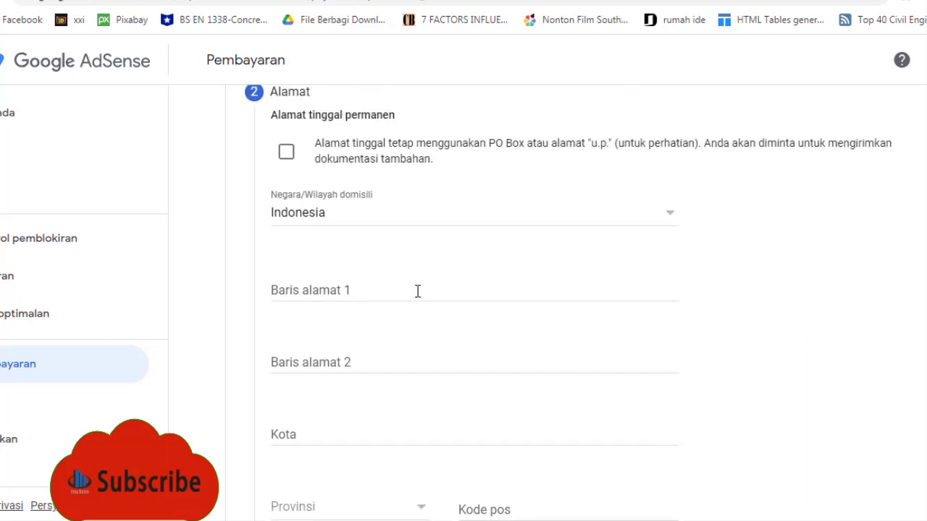
# Fill in address lines, Kota, Provinsi and Kode pos, and set the mailing address the same
pyautogui.click(417, 291)
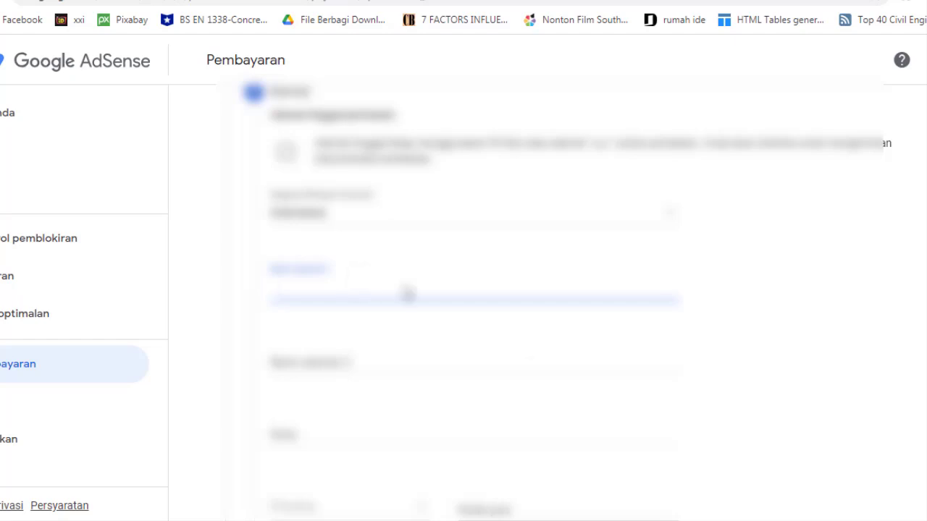
pyautogui.press('F9')
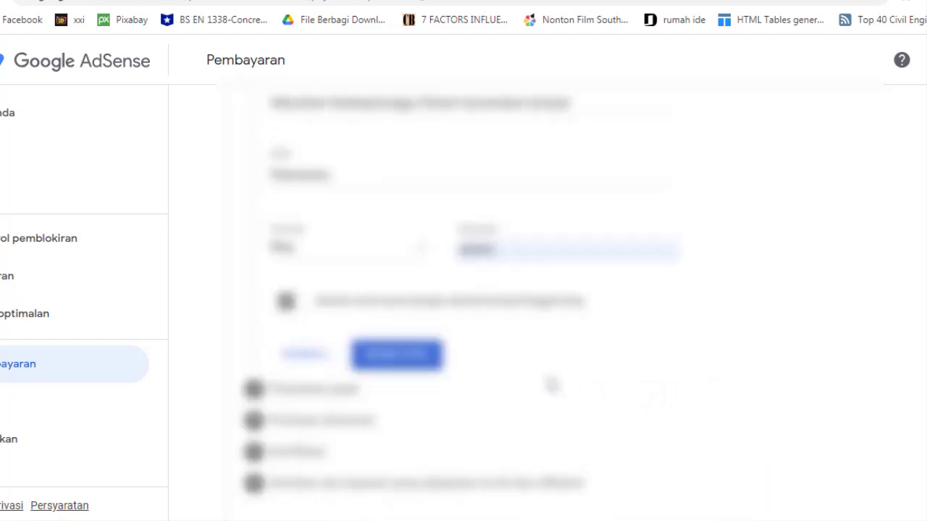
pyautogui.scroll(2, 552, 385)
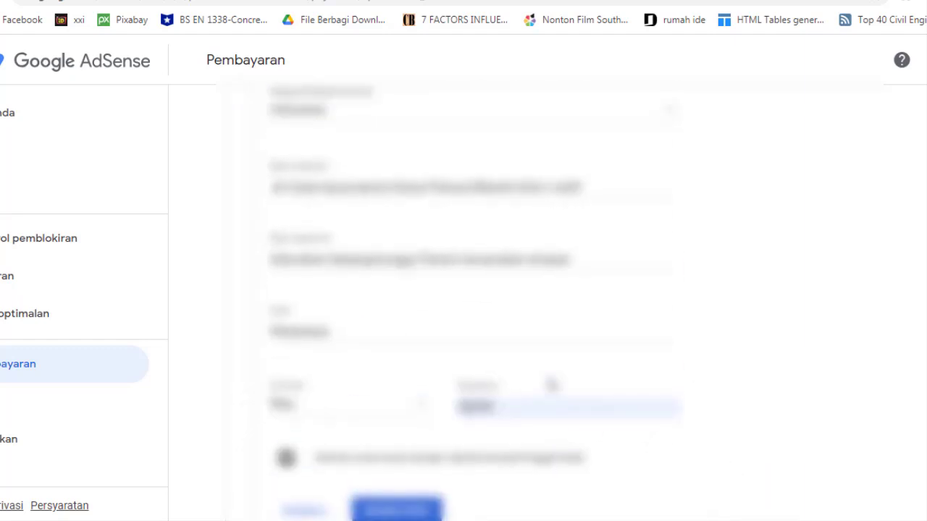
pyautogui.scroll(3, 552, 385)
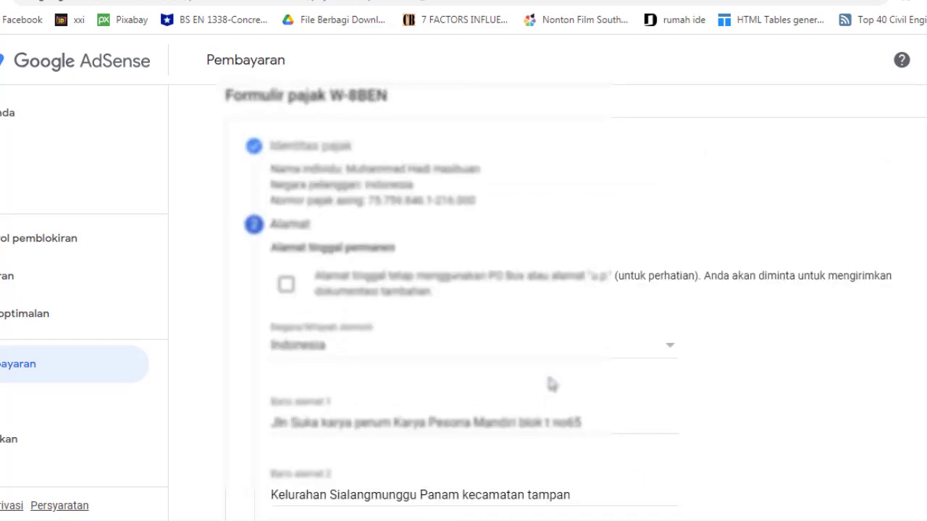
pyautogui.scroll(-1, 551, 385)
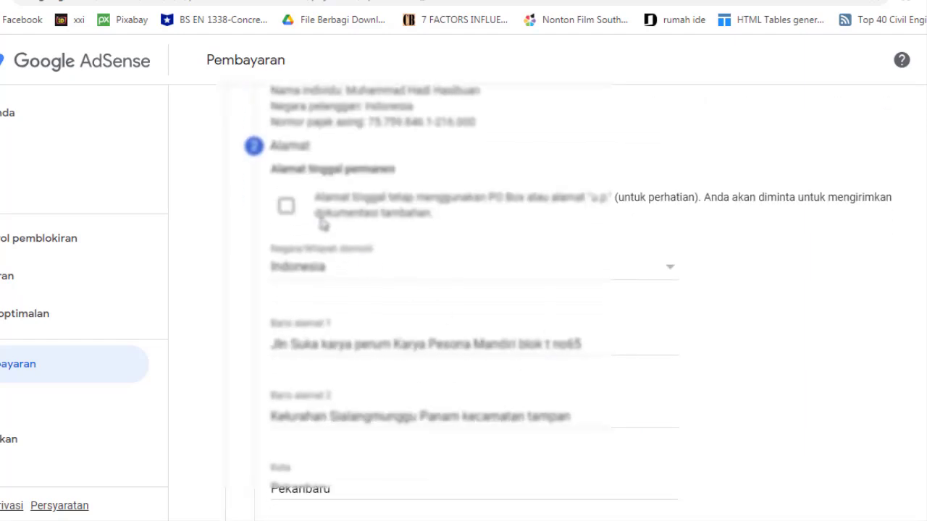
pyautogui.scroll(-2, 376, 284)
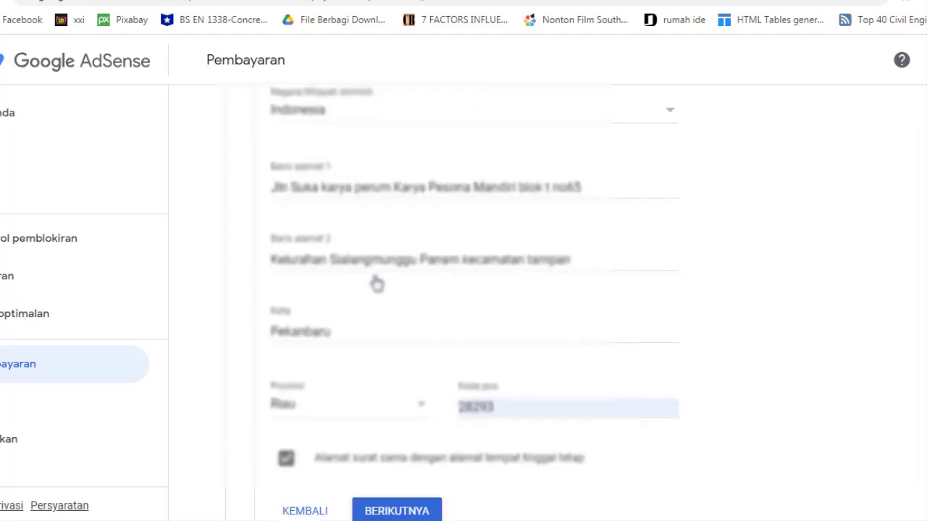
pyautogui.scroll(-2, 376, 283)
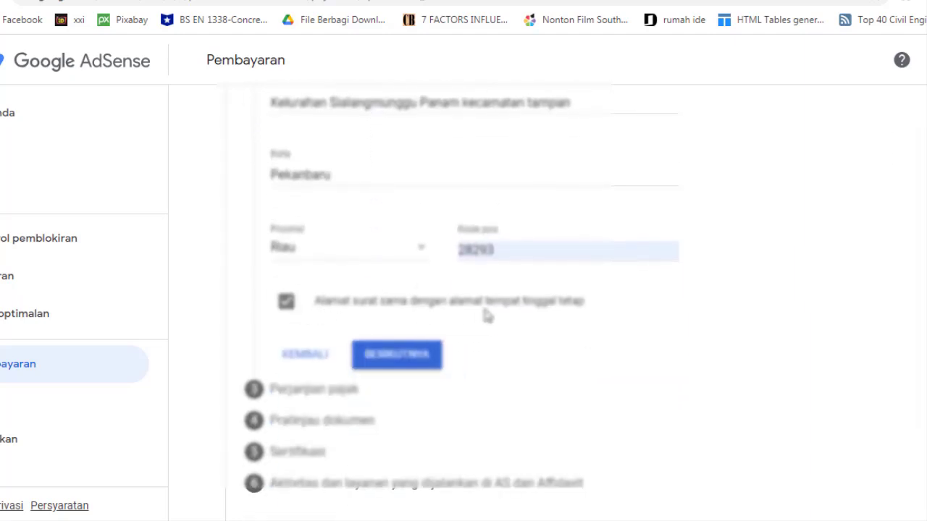
pyautogui.scroll(2, 431, 311)
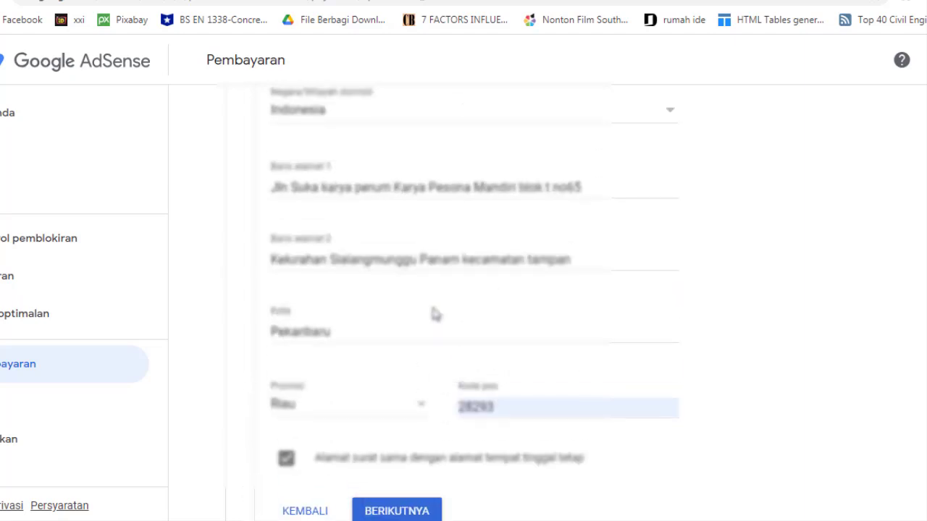
pyautogui.scroll(4, 434, 312)
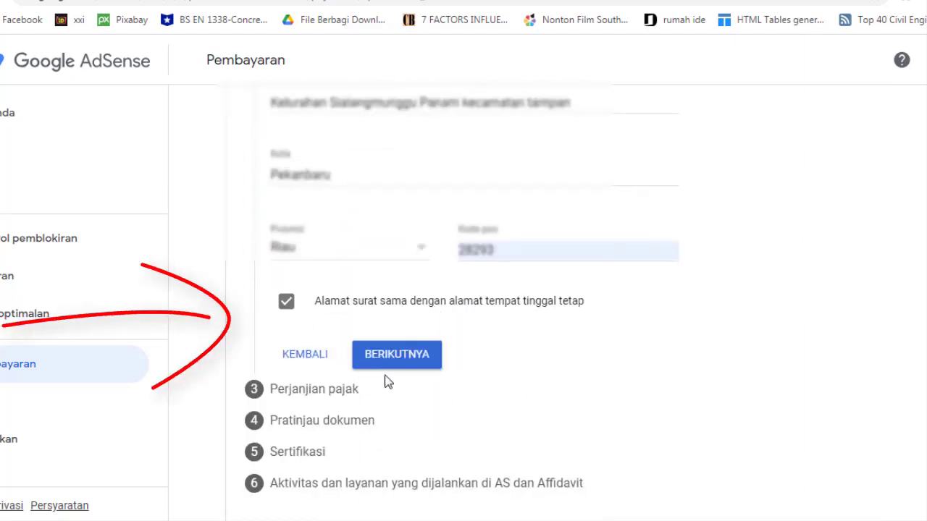
# Confirm the address and read the treaty-benefit explanation on the Perjanjian pajak step
pyautogui.click(397, 355)
pyautogui.scroll(4, 397, 360)
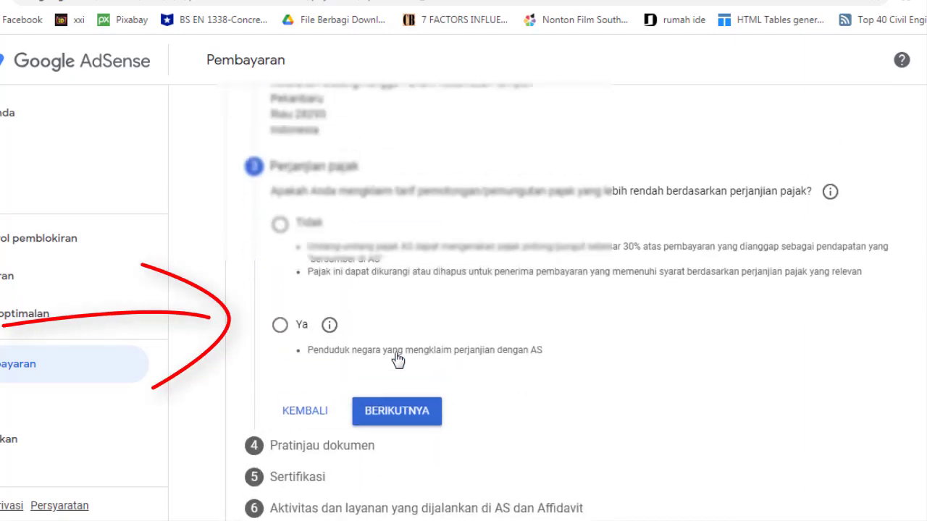
pyautogui.scroll(-2, 396, 355)
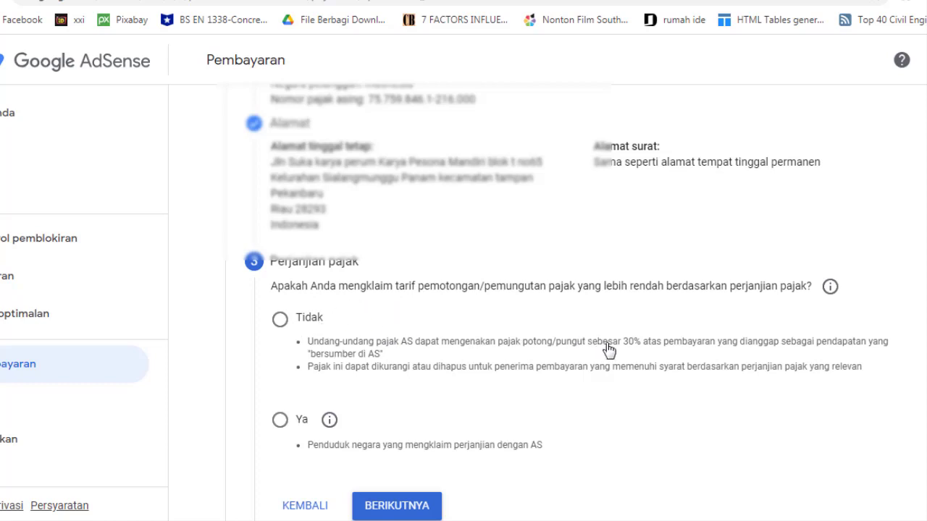
pyautogui.scroll(-2, 331, 306)
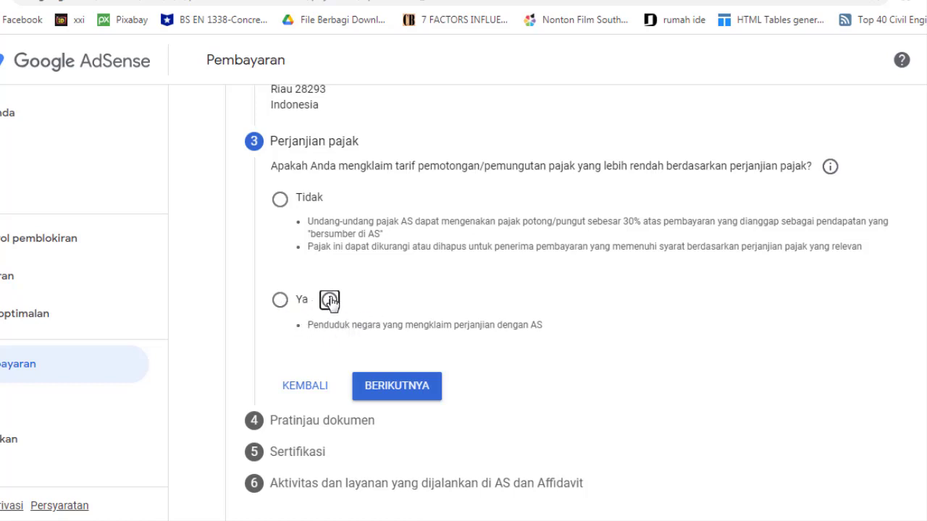
pyautogui.click(330, 301)
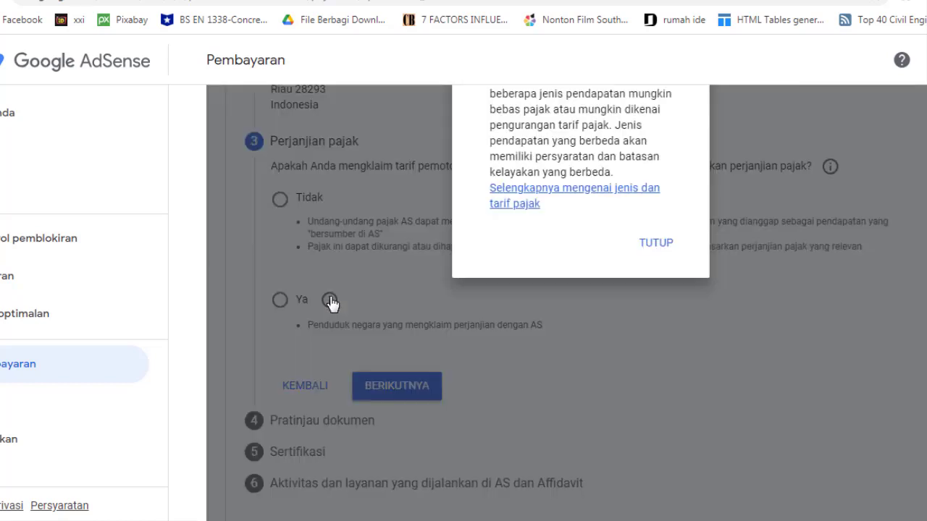
pyautogui.click(651, 246)
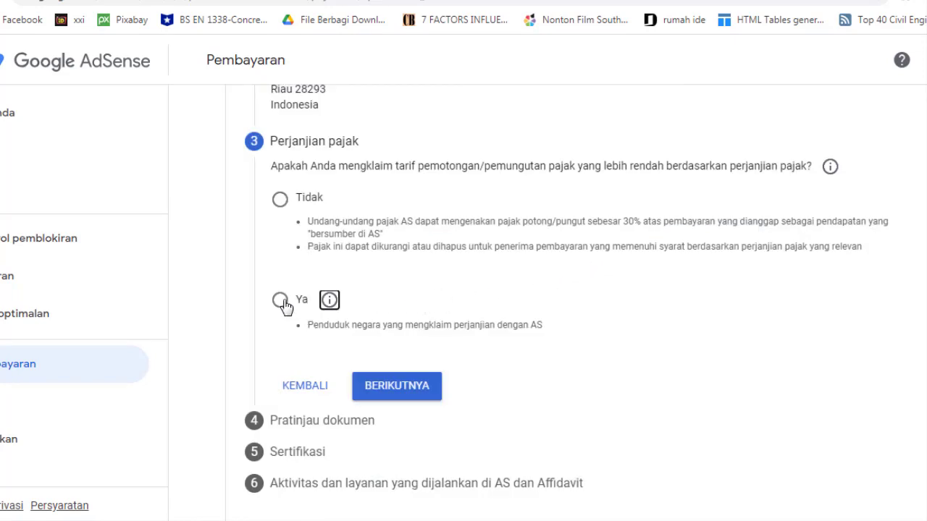
# Answer Ya to the reduced treaty rate and declare residence in treaty country Indonesia
pyautogui.click(282, 303)
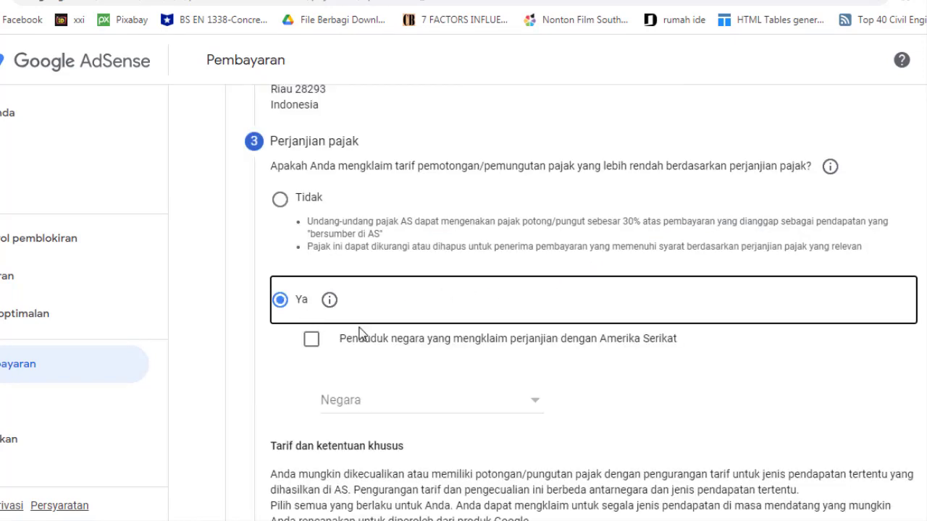
pyautogui.scroll(-1, 365, 330)
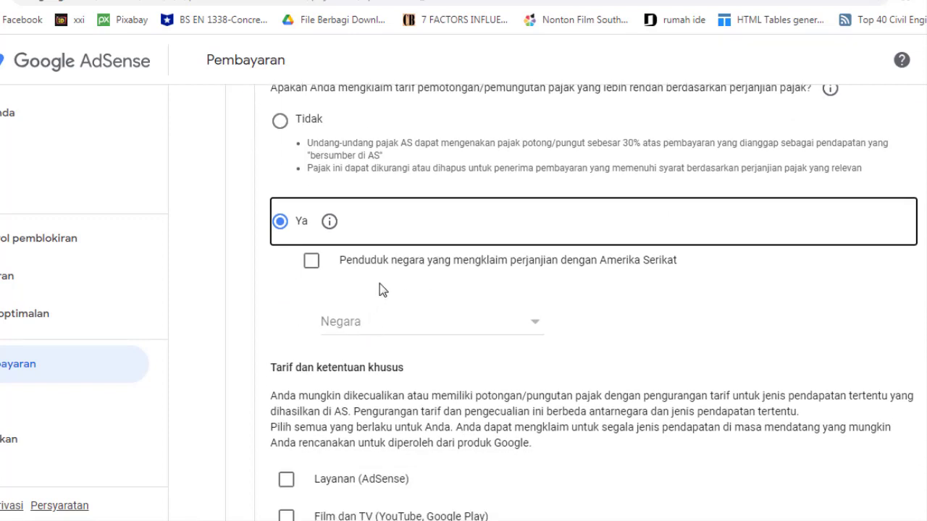
pyautogui.click(313, 264)
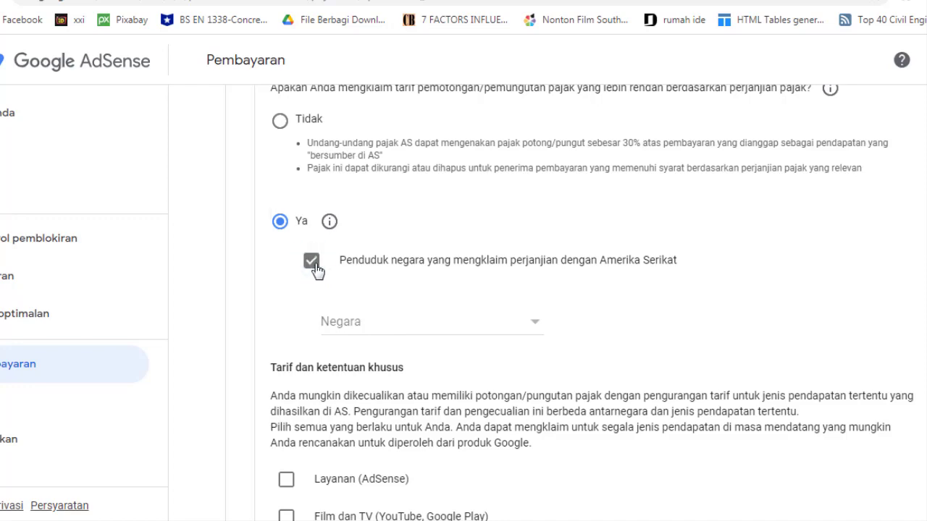
pyautogui.click(416, 328)
pyautogui.scroll(-10, 367, 355)
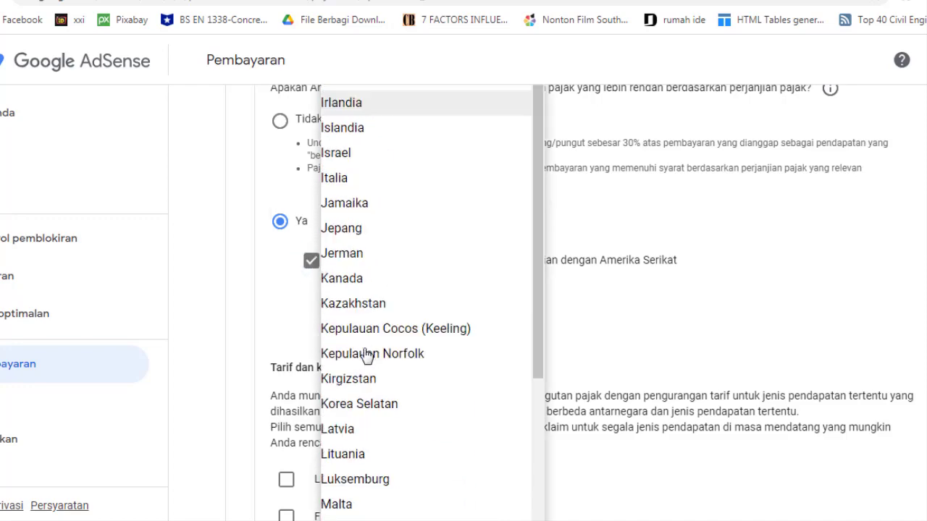
pyautogui.scroll(6, 368, 354)
pyautogui.scroll(3, 366, 355)
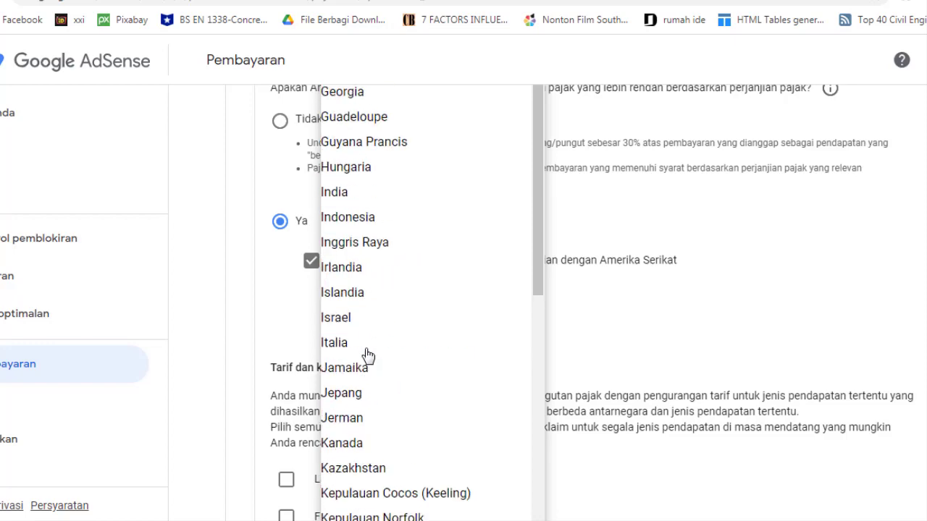
pyautogui.scroll(1, 364, 304)
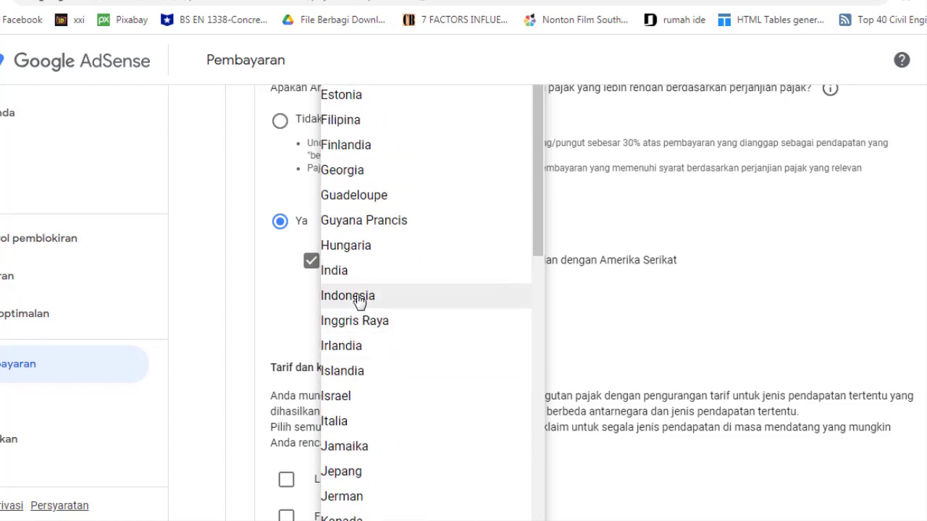
pyautogui.click(360, 301)
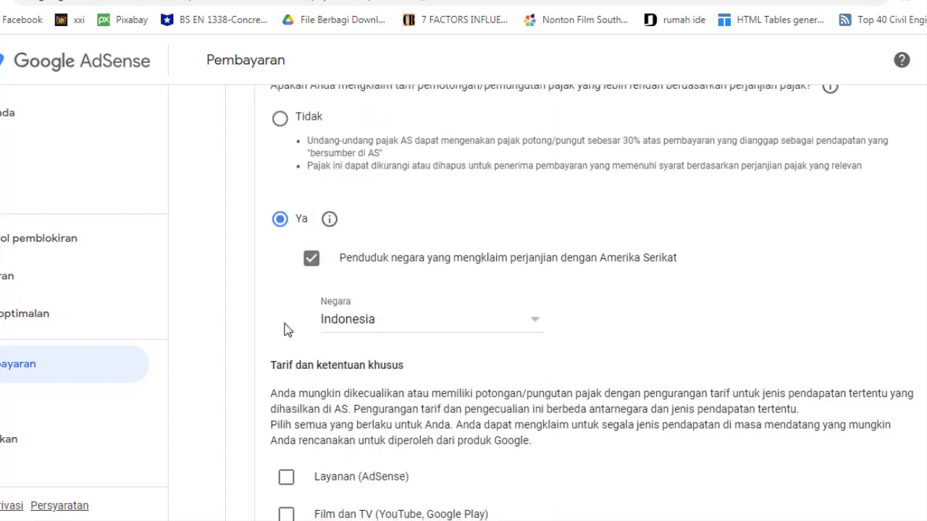
pyautogui.scroll(-2, 289, 326)
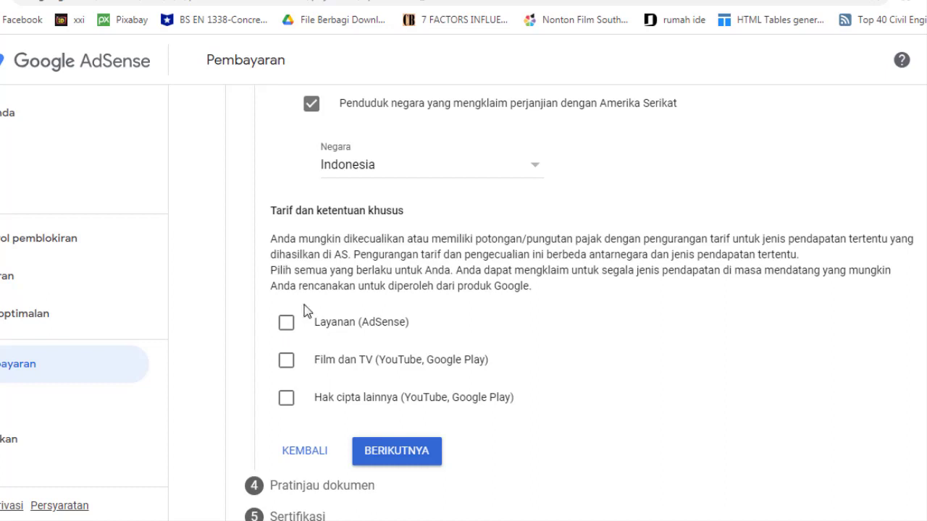
pyautogui.scroll(-1, 300, 286)
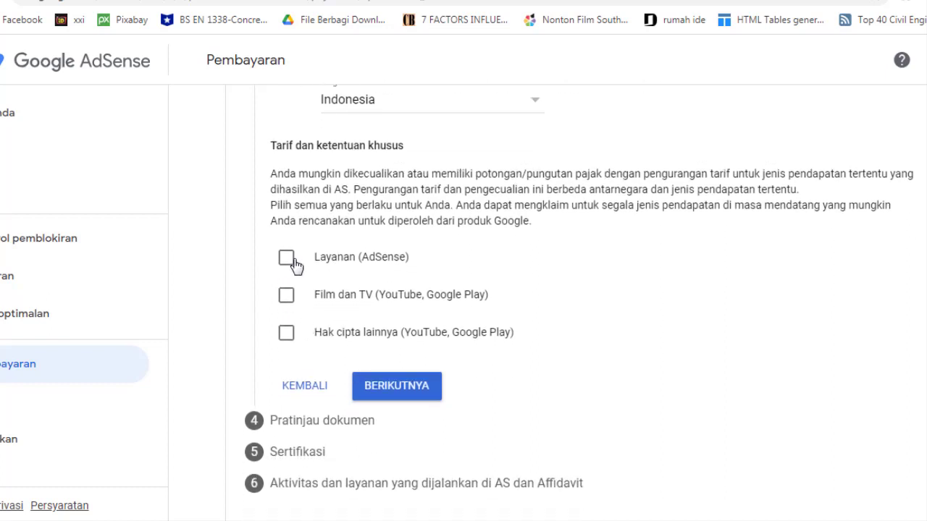
# Claim 0% under Pasal 8 ayat 1 for AdSense services (Layanan), confirming eligibility
pyautogui.click(287, 259)
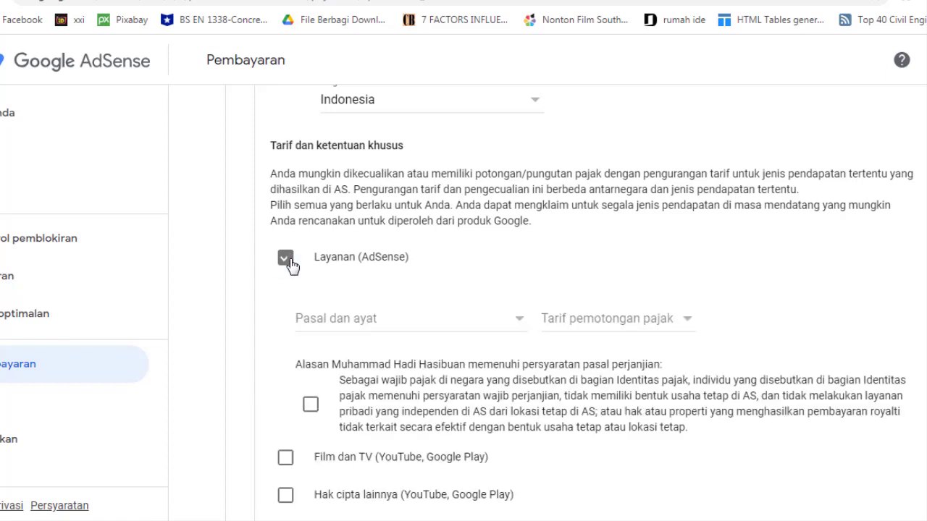
pyautogui.click(430, 332)
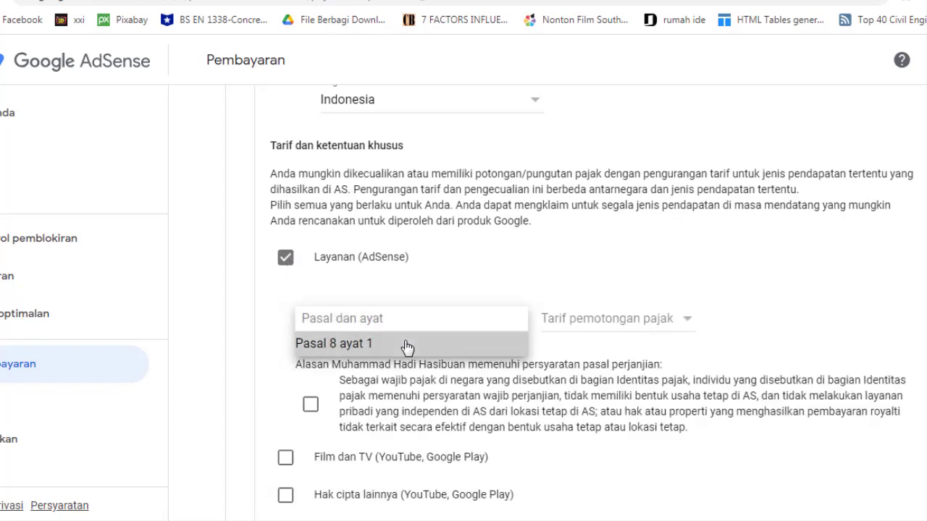
pyautogui.click(407, 345)
pyautogui.click(599, 324)
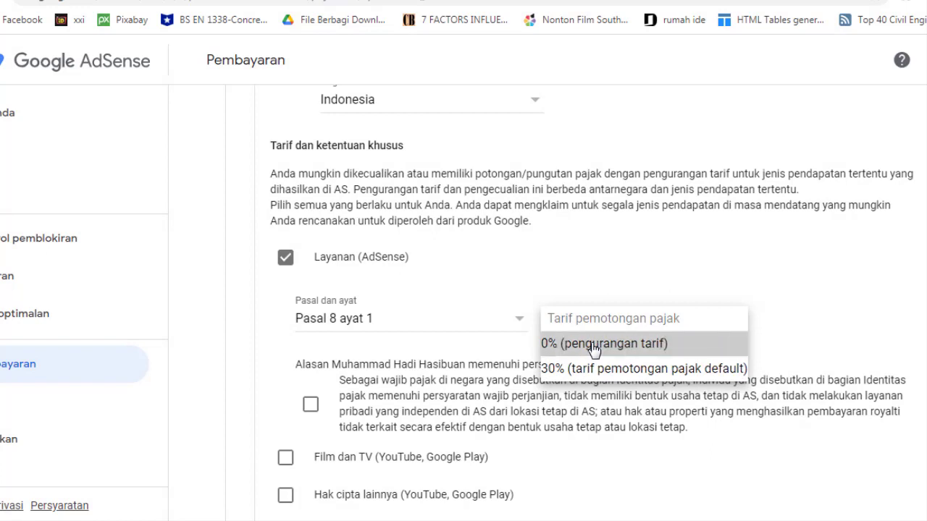
pyautogui.click(593, 349)
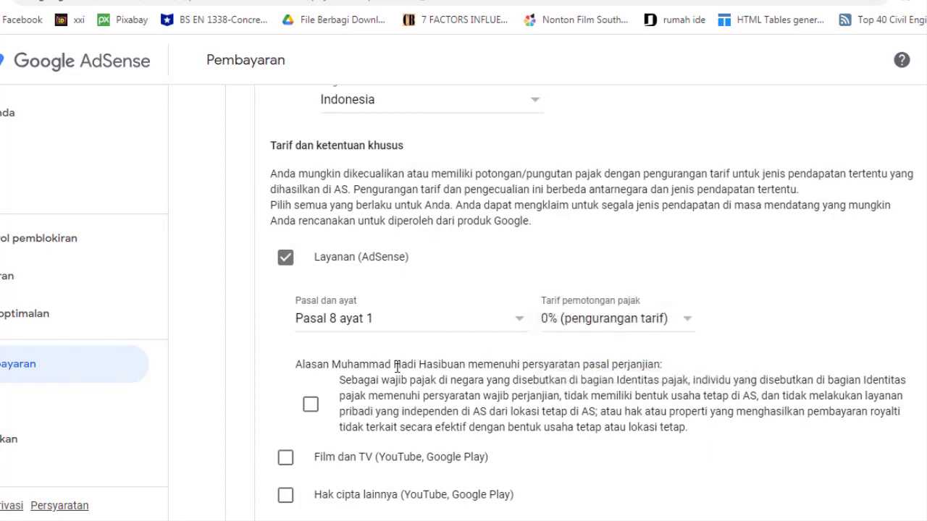
pyautogui.click(310, 405)
pyautogui.scroll(-2, 304, 362)
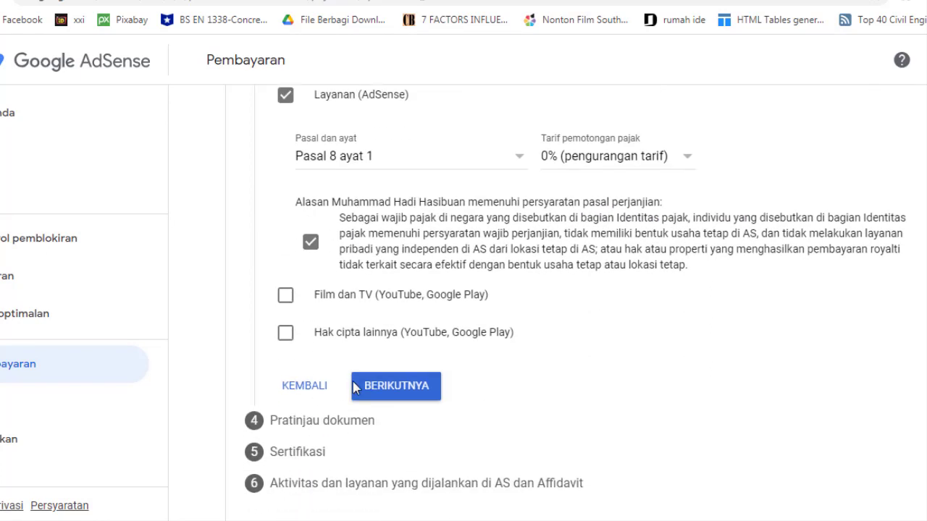
# Claim 10% under Pasal 13 ayat 2 for Film dan TV income, confirming eligibility
pyautogui.click(285, 295)
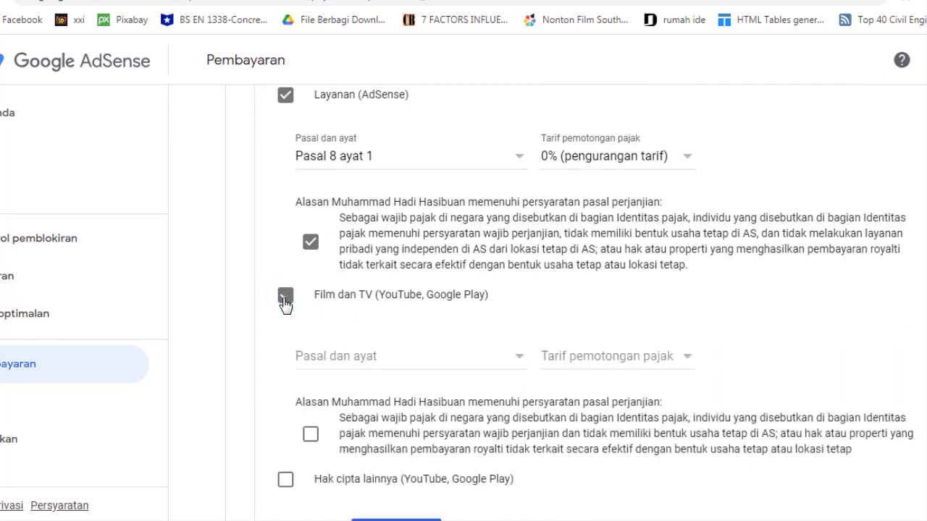
pyautogui.click(384, 362)
pyautogui.click(380, 383)
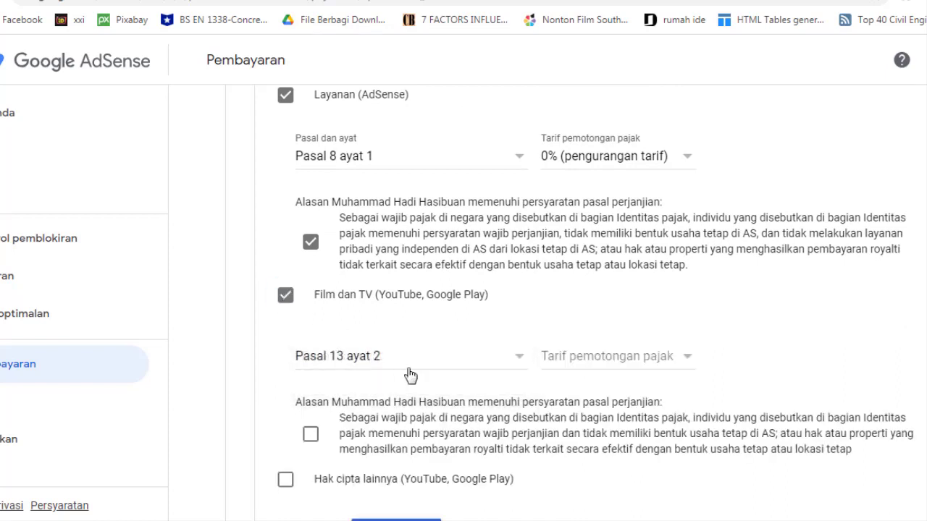
pyautogui.click(579, 360)
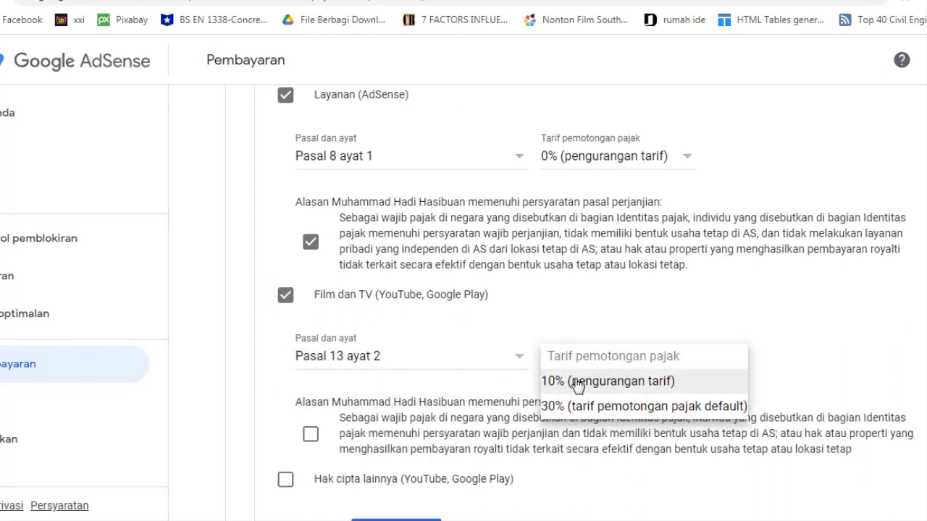
pyautogui.click(579, 384)
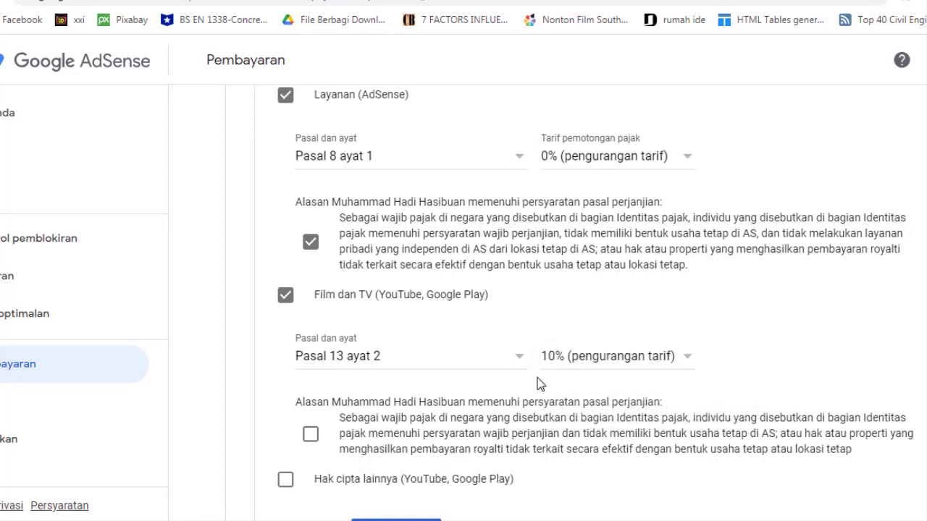
pyautogui.scroll(-2, 355, 403)
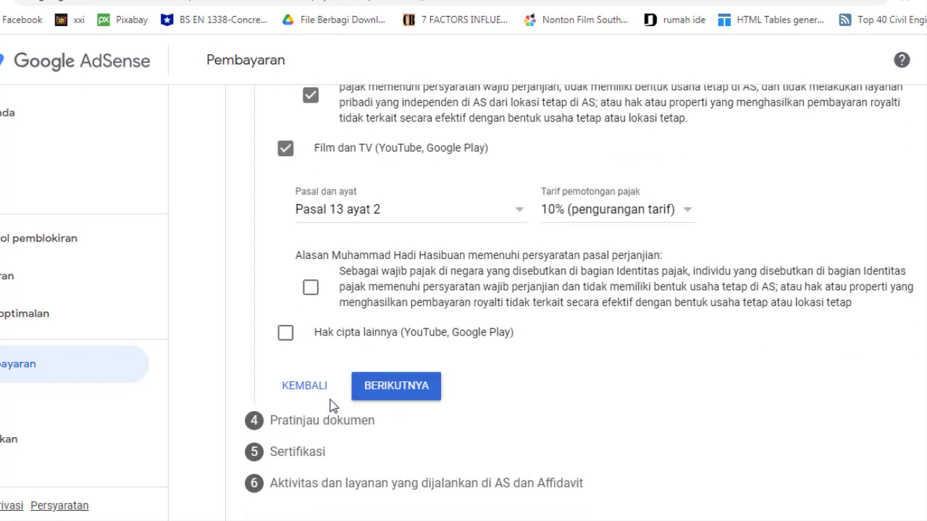
pyautogui.click(309, 290)
# Claim 10% under Pasal 13 ayat 2 for Hak cipta lainnya, confirming eligibility
pyautogui.click(288, 336)
pyautogui.click(364, 396)
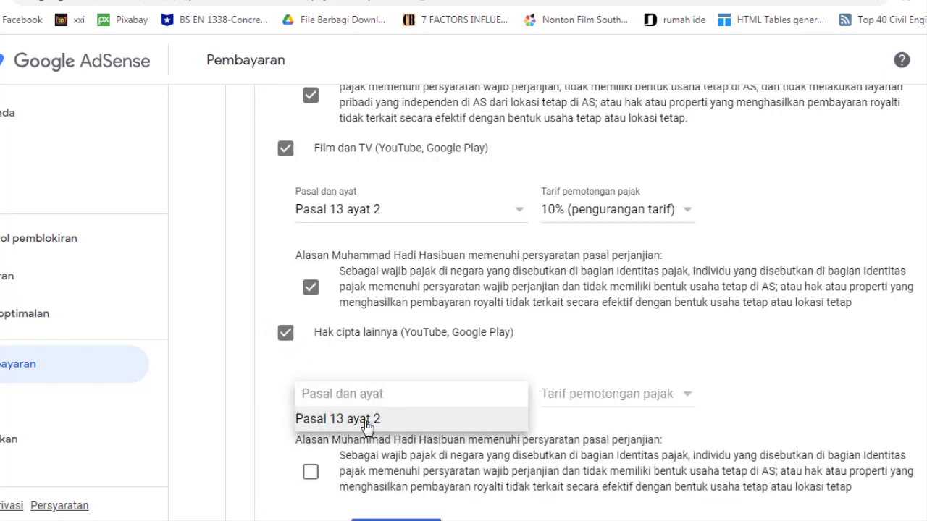
pyautogui.click(367, 421)
pyautogui.click(596, 403)
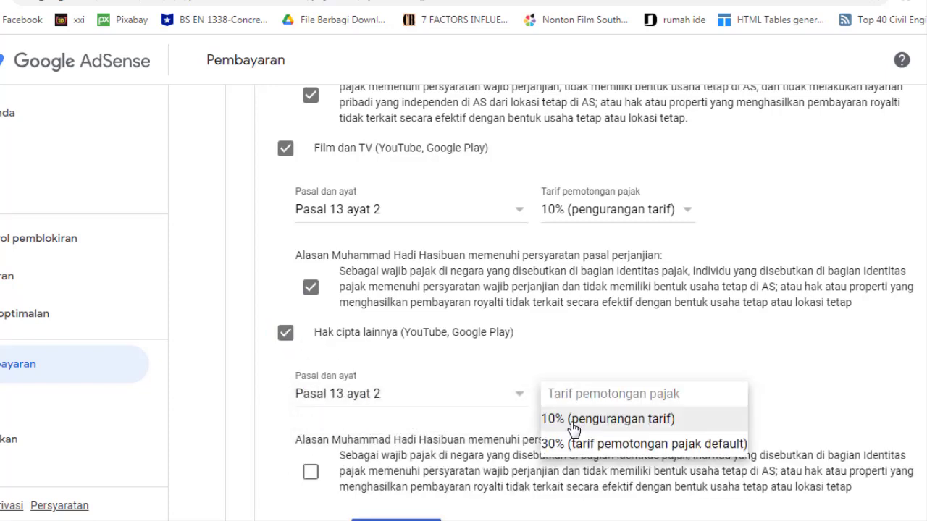
pyautogui.click(572, 428)
pyautogui.scroll(-2, 325, 369)
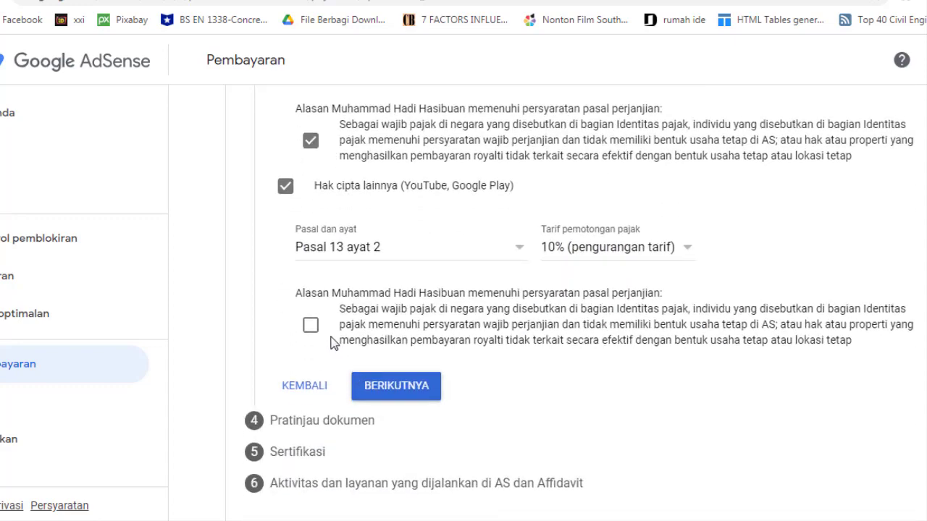
pyautogui.click(311, 327)
# Review the treaty claims and proceed to the Pratinjau dokumen step
pyautogui.scroll(10, 364, 381)
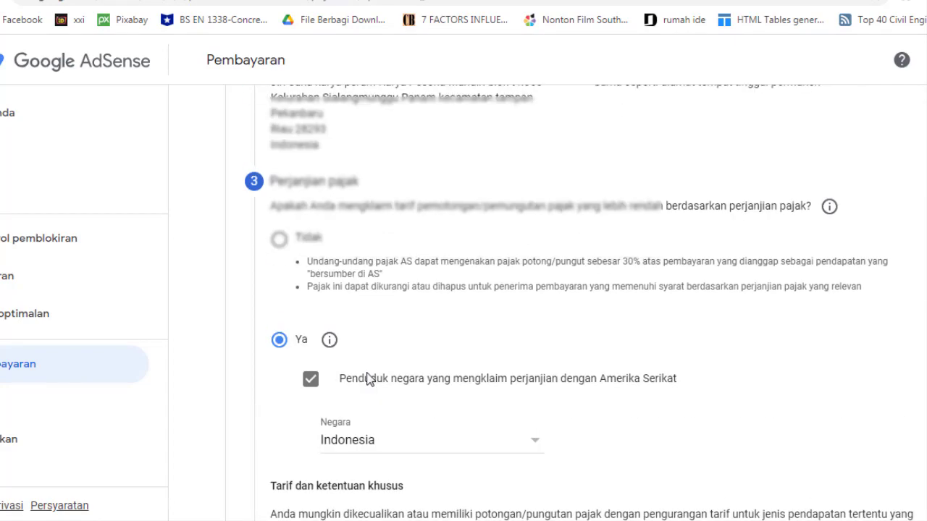
pyautogui.scroll(3, 368, 379)
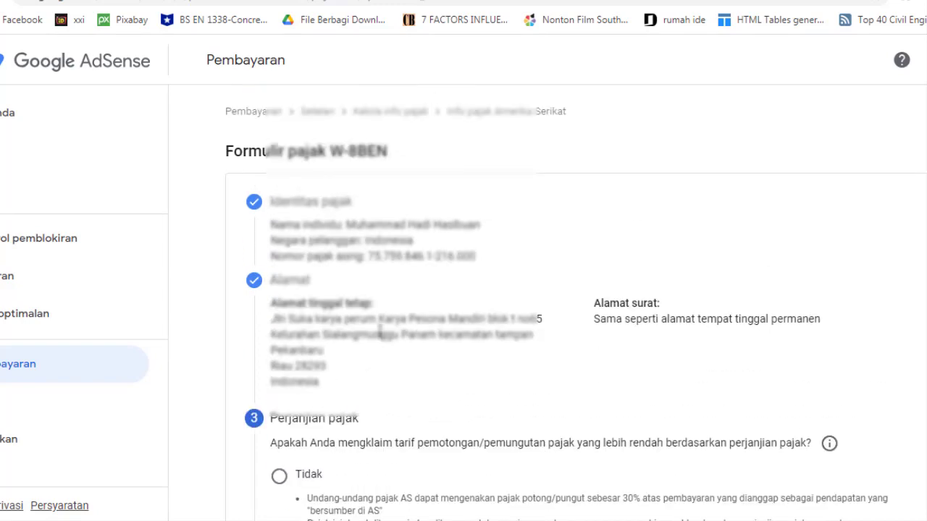
pyautogui.scroll(-1, 379, 346)
pyautogui.scroll(-12, 382, 340)
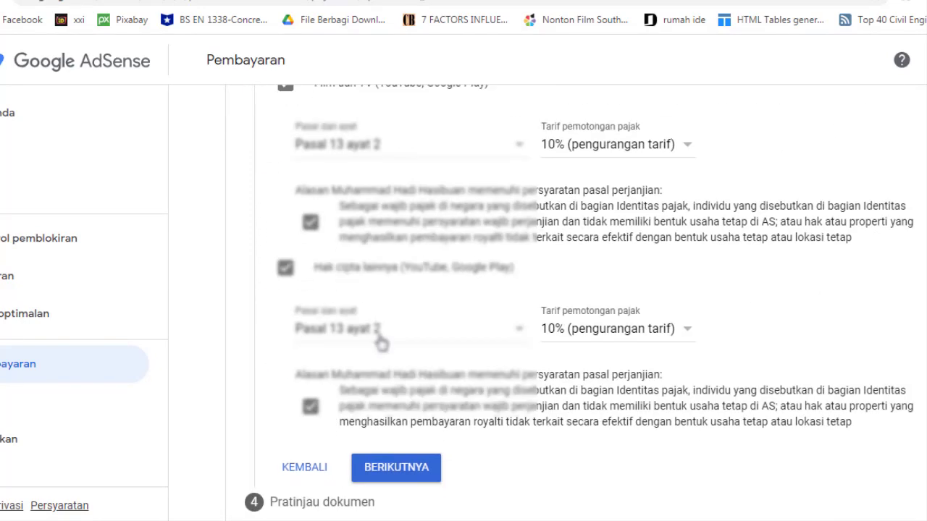
pyautogui.click(391, 393)
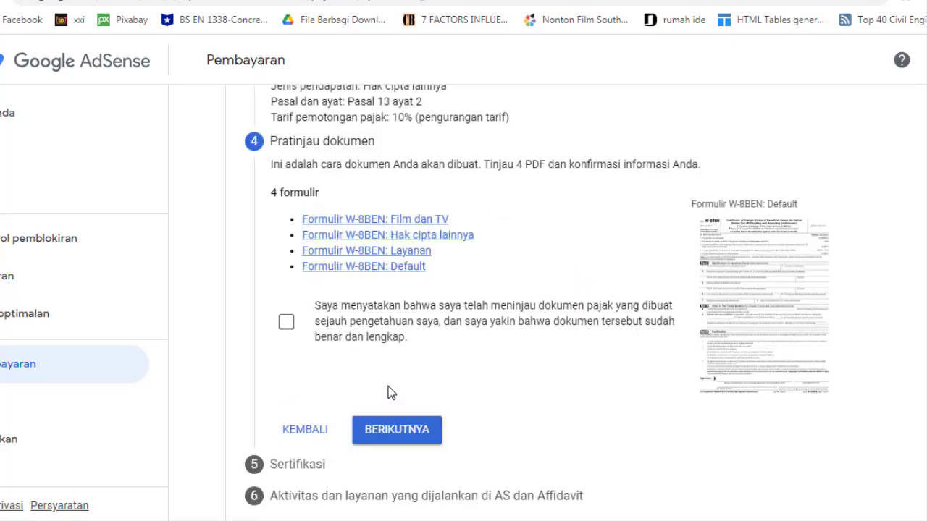
# Preview the Film dan TV W-8BEN PDF in a new tab, then tick the documents-reviewed confirmation
pyautogui.scroll(5, 391, 392)
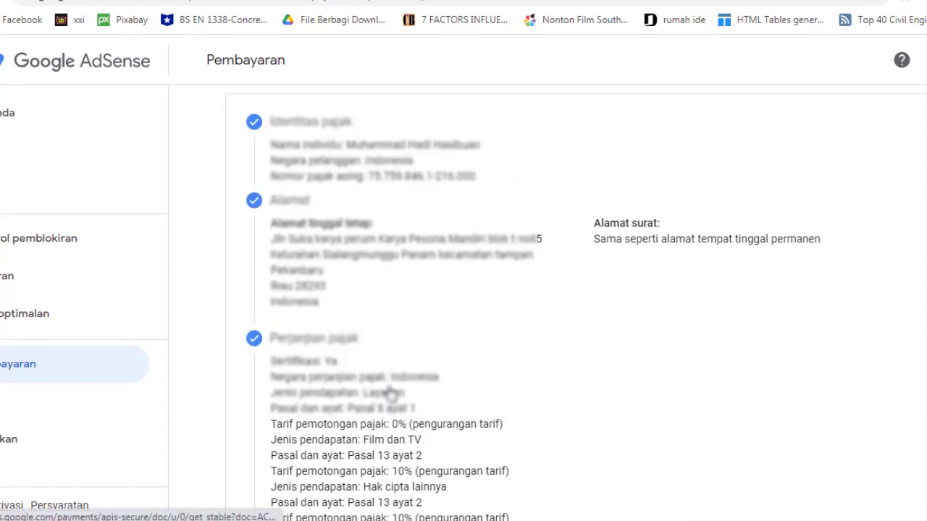
pyautogui.scroll(-5, 391, 392)
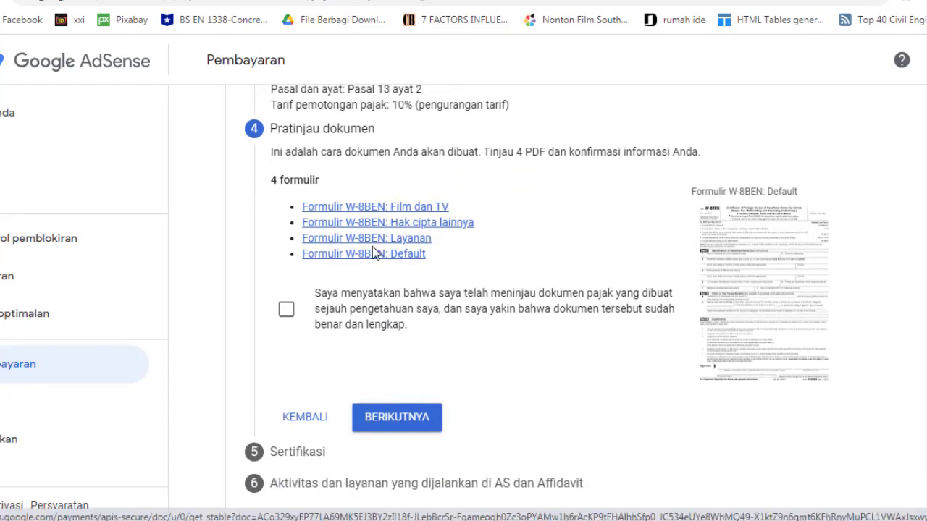
pyautogui.rightClick(405, 208)
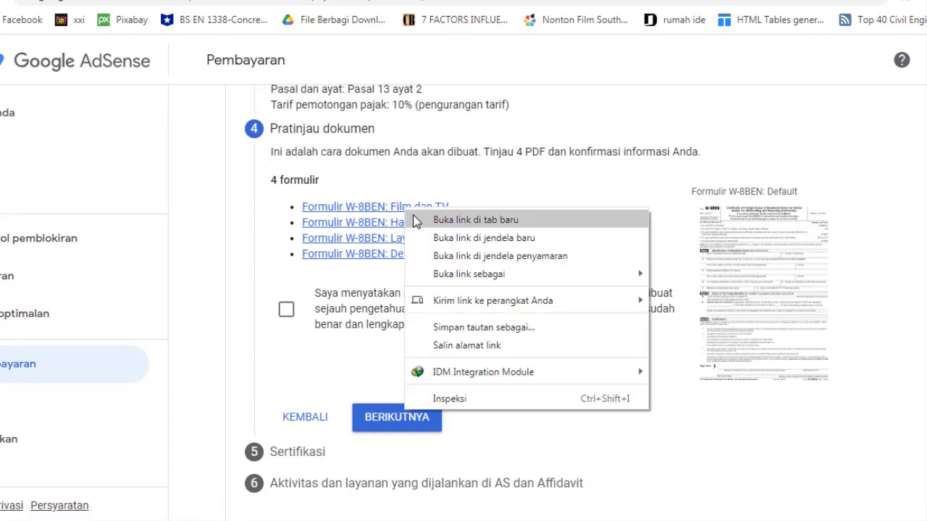
pyautogui.click(420, 217)
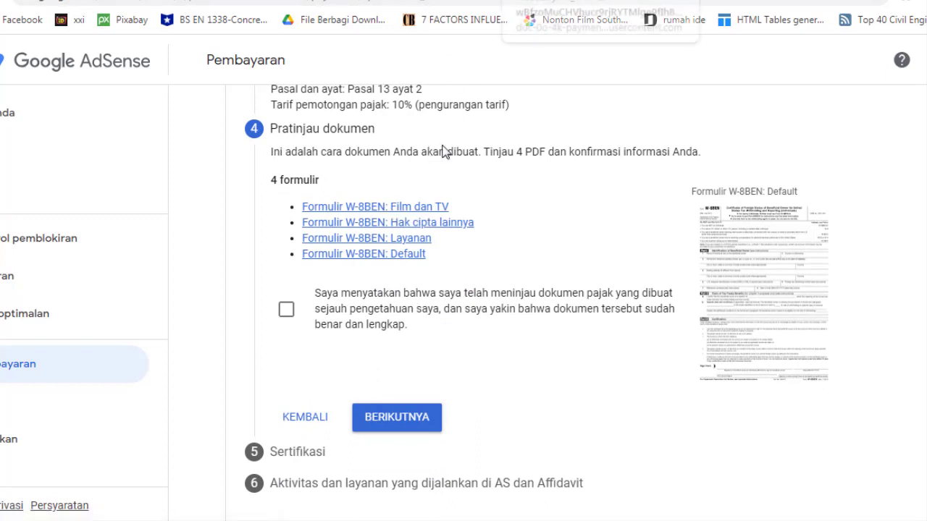
pyautogui.hotkey('ctrl', 'Tab')
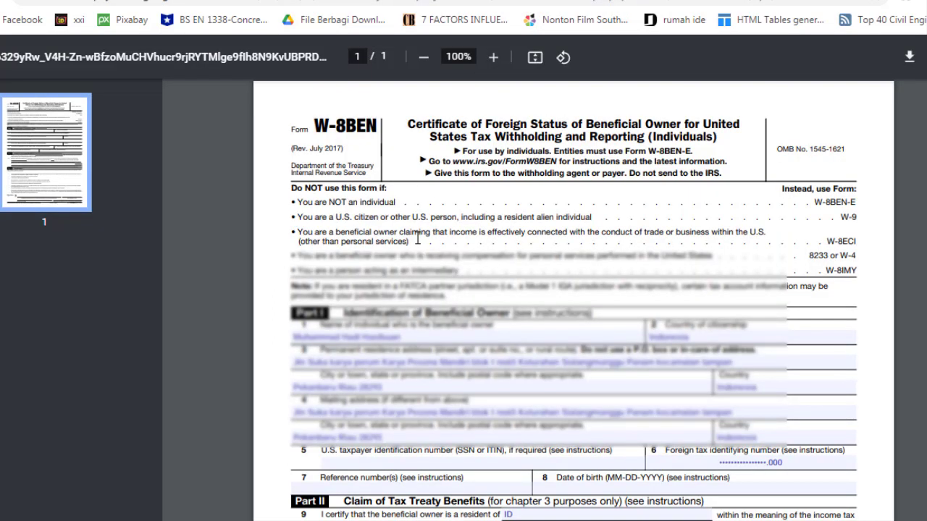
pyautogui.hotkey('ctrl', 'shift', 'Tab')
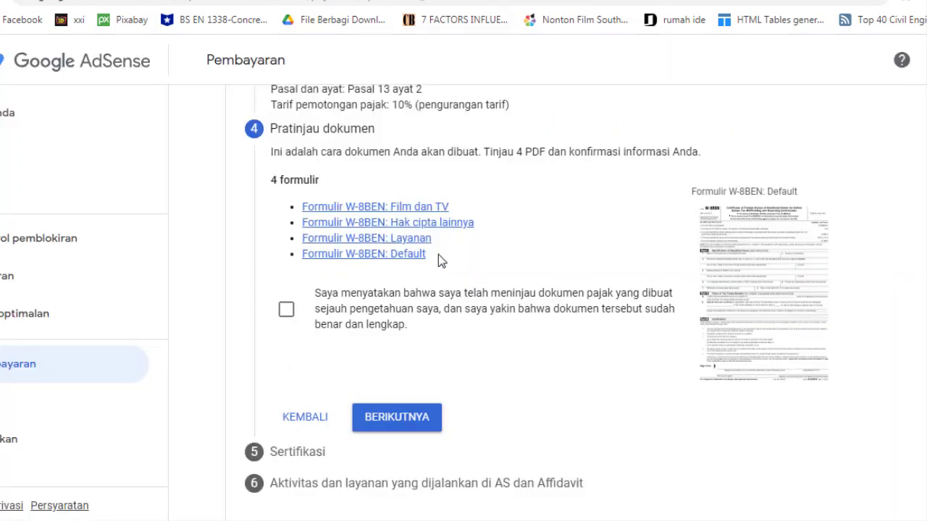
pyautogui.click(287, 312)
# Accept the document review and sign the certification with the beneficial owner's full legal name, confirming 'Ya, saya adalah orang…'
pyautogui.click(395, 418)
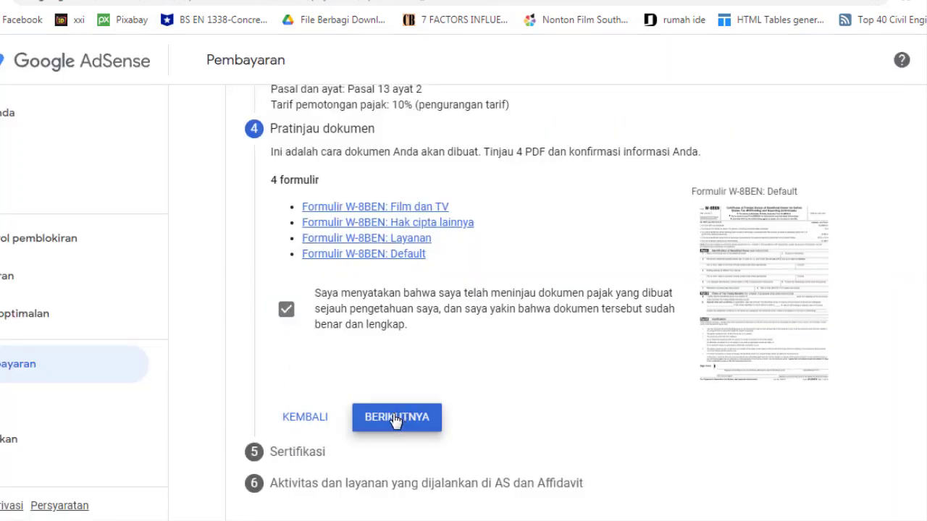
pyautogui.scroll(-5, 340, 271)
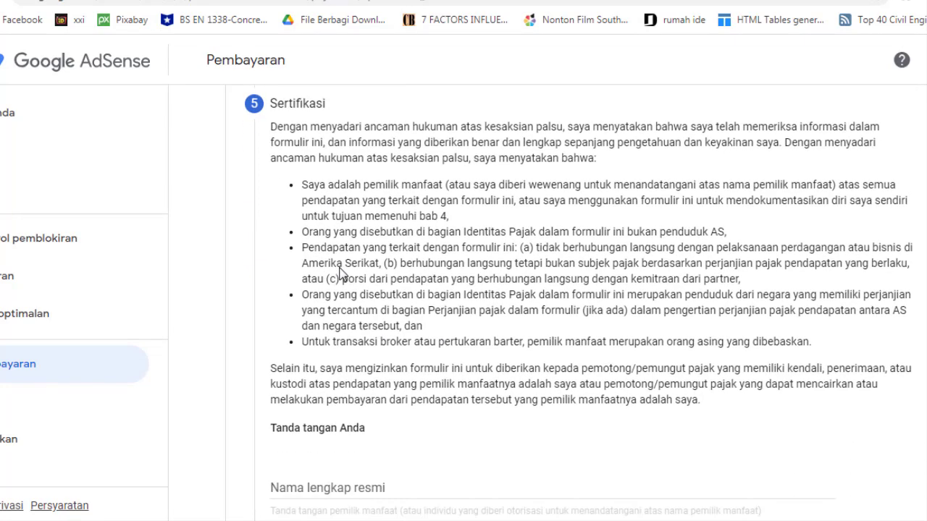
pyautogui.click(340, 268)
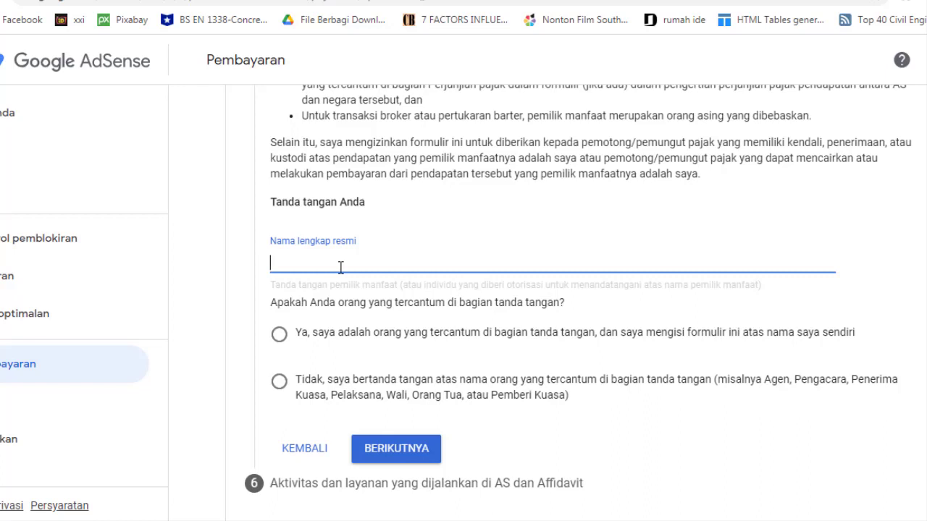
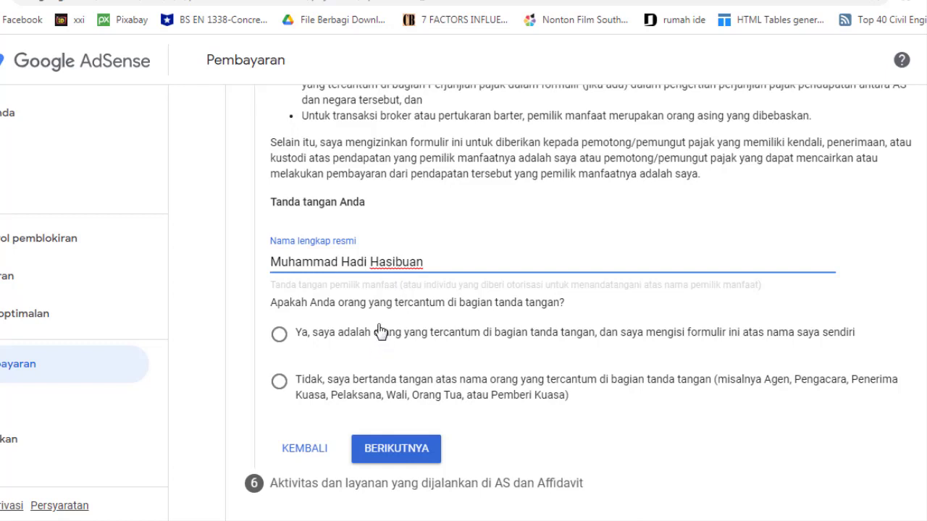
pyautogui.click(278, 334)
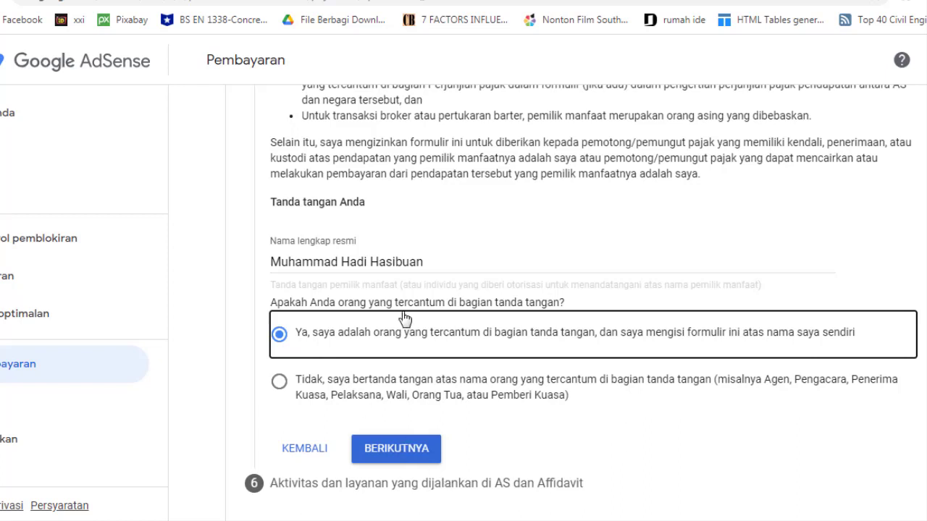
pyautogui.click(396, 449)
# Answer Tidak to US services and tick the affidavit that all services are performed outside the US
pyautogui.scroll(2, 355, 290)
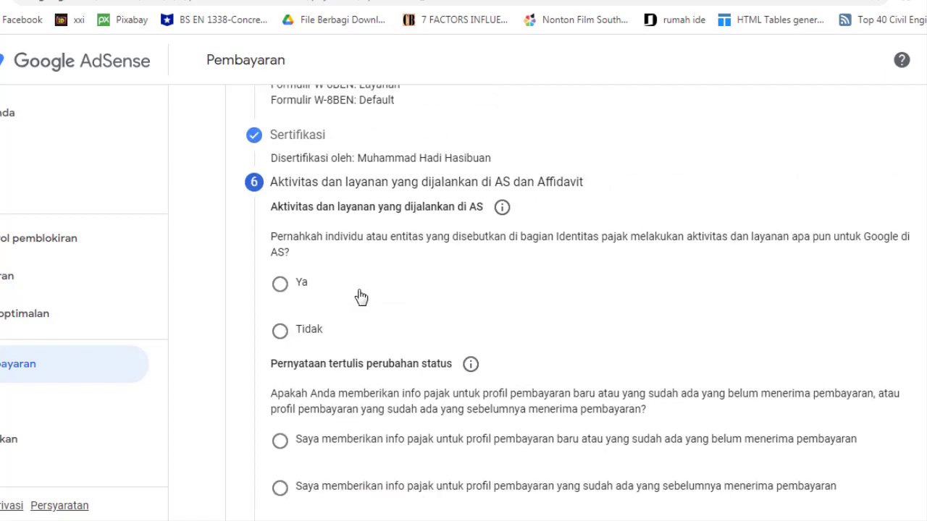
pyautogui.scroll(-1, 361, 289)
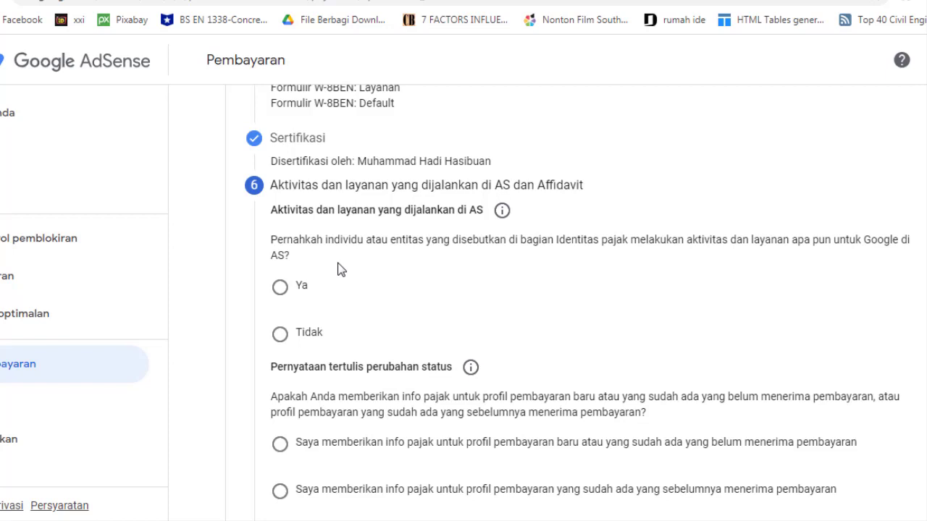
pyautogui.click(284, 336)
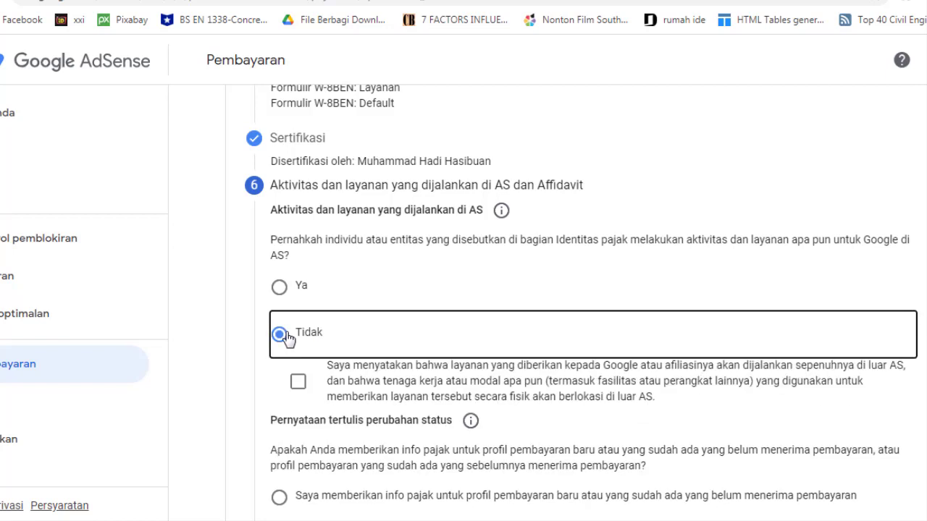
pyautogui.scroll(-1, 318, 350)
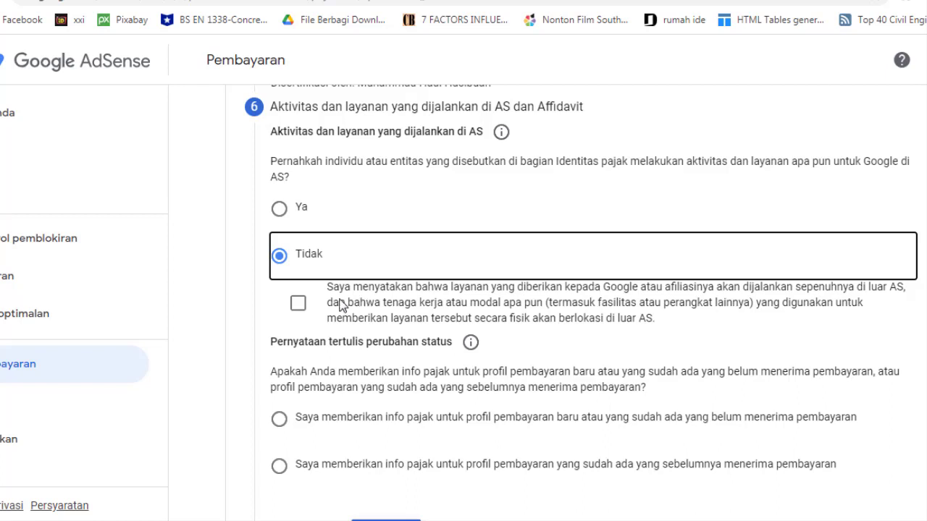
pyautogui.click(299, 307)
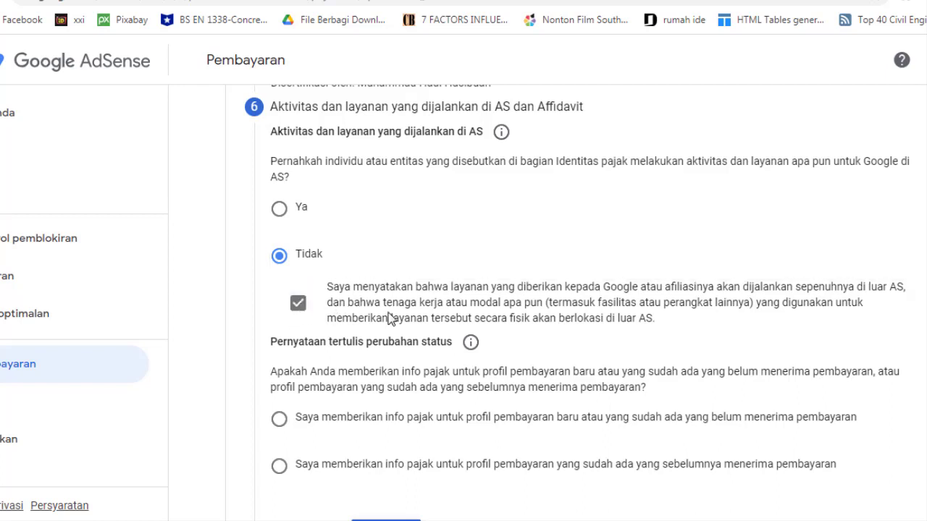
# Choose the existing, previously paid profile option, declare the tax info unchanged, and submit with KIRIM
pyautogui.scroll(-1, 389, 318)
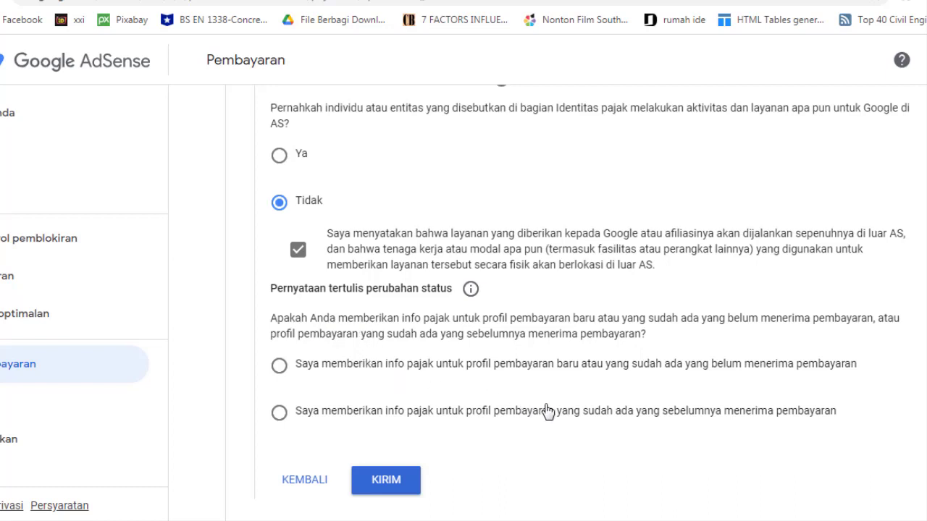
pyautogui.click(281, 419)
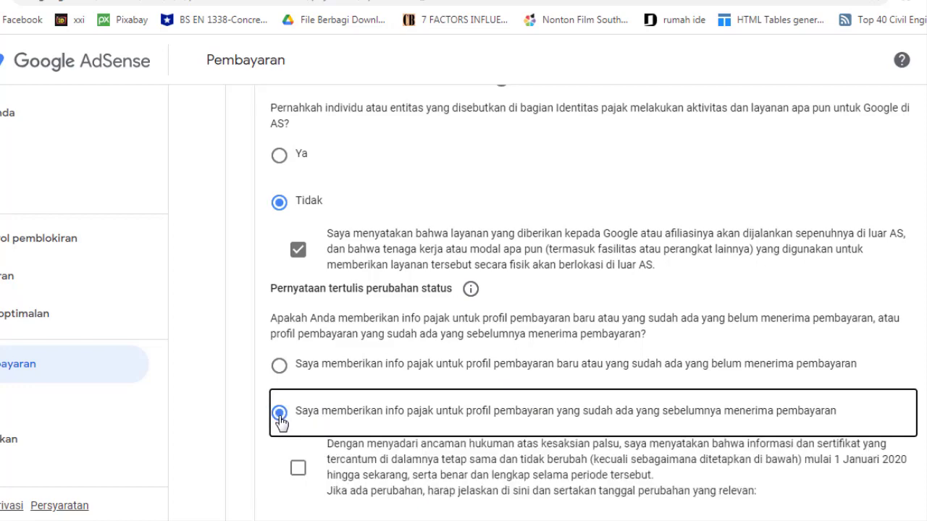
pyautogui.scroll(-2, 291, 412)
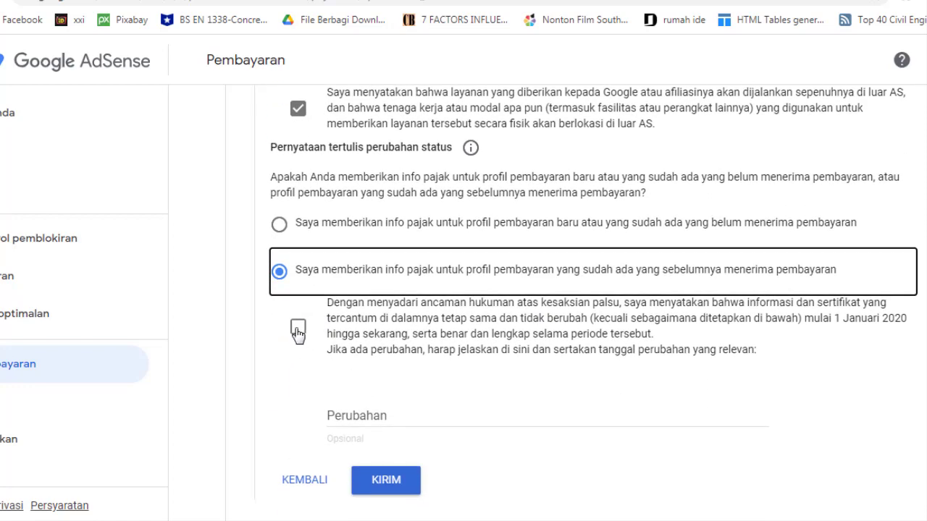
pyautogui.click(299, 332)
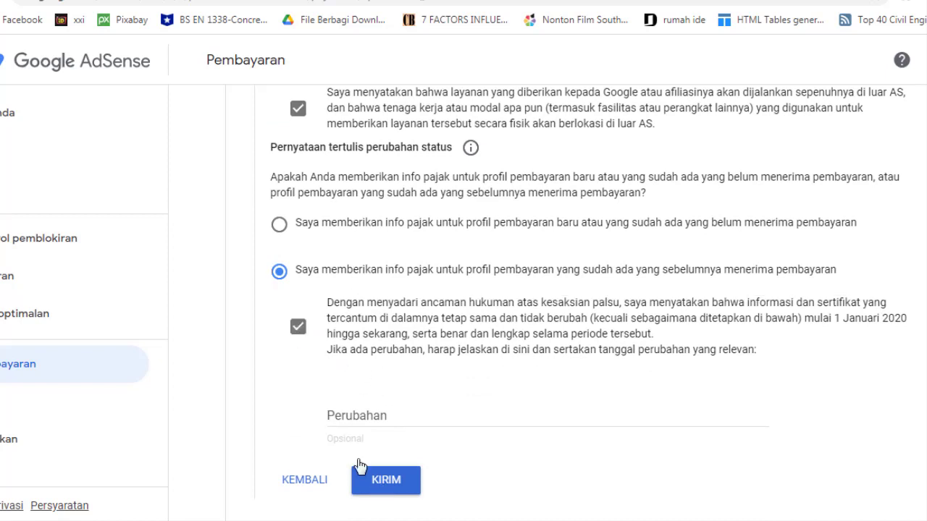
pyautogui.scroll(1, 325, 408)
pyautogui.scroll(-1, 355, 448)
pyautogui.click(387, 485)
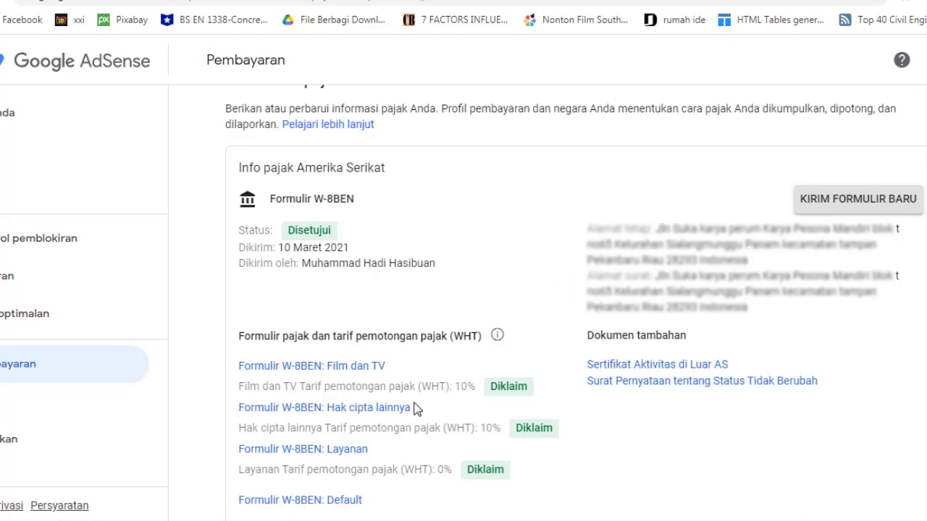
# Scroll the Kelola info pajak page to review the approved W-8BEN with 10%, 10% and 0% rates
pyautogui.scroll(1, 417, 409)
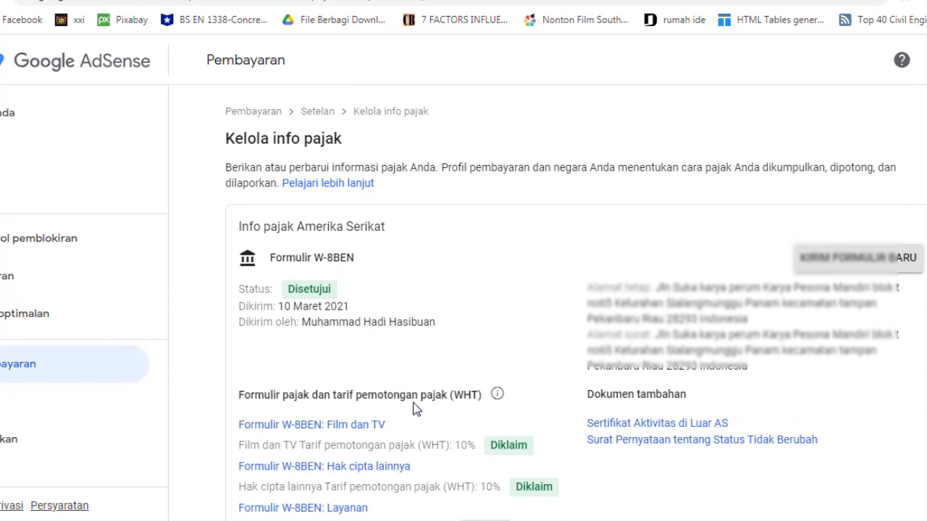
pyautogui.scroll(-1, 417, 409)
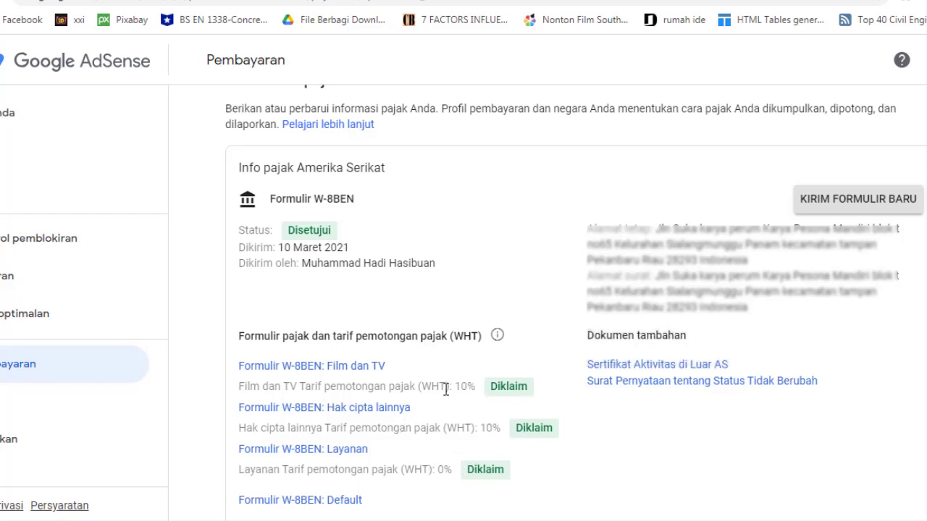
pyautogui.scroll(1, 445, 388)
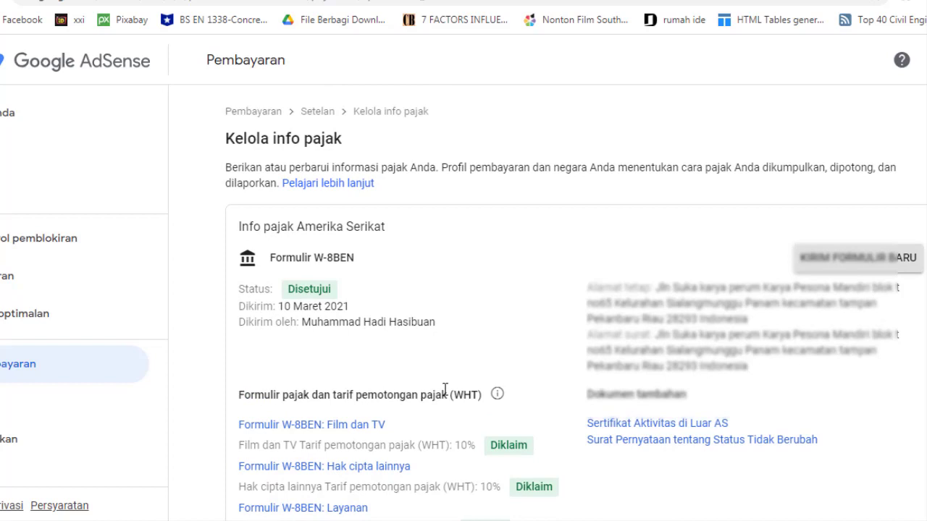
pyautogui.scroll(-1, 445, 388)
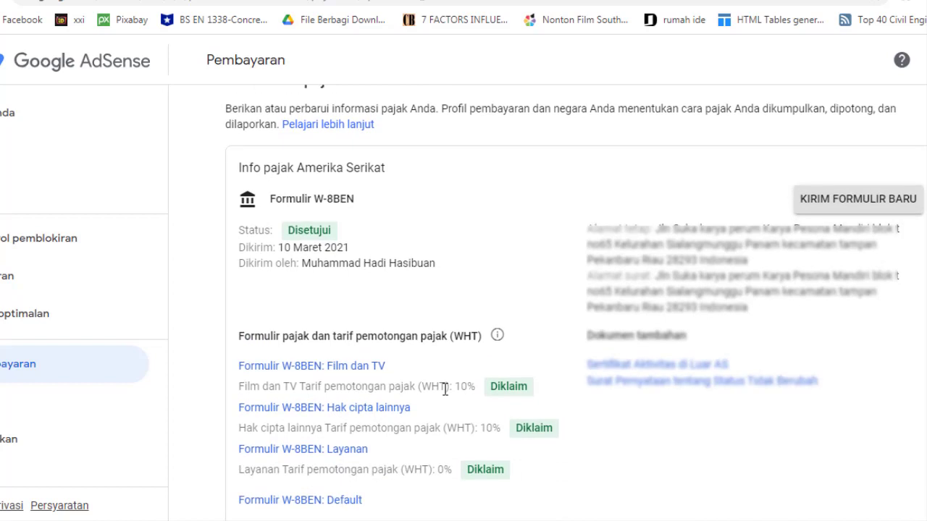
# Open the 'Formulir W-8BEN: Hak cipta lainnya' PDF after re-entering the account password, and review it
pyautogui.click(373, 410)
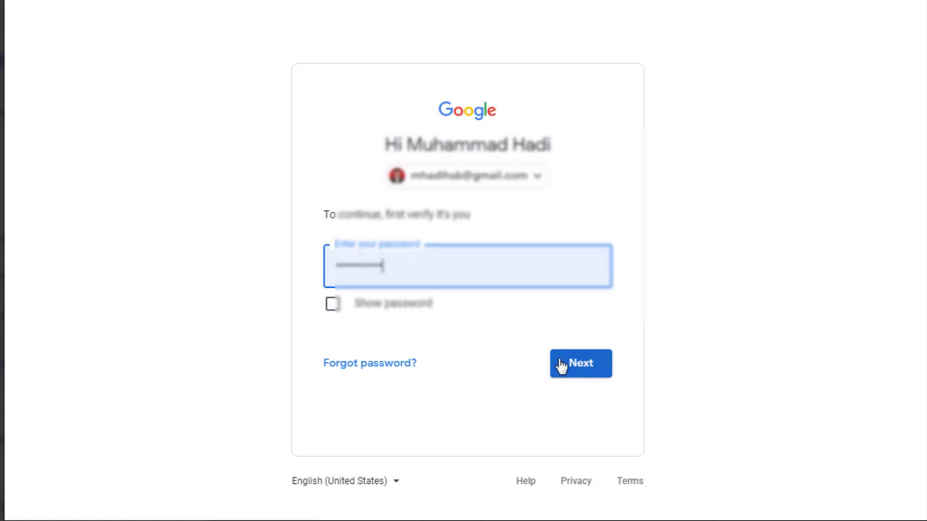
pyautogui.click(562, 367)
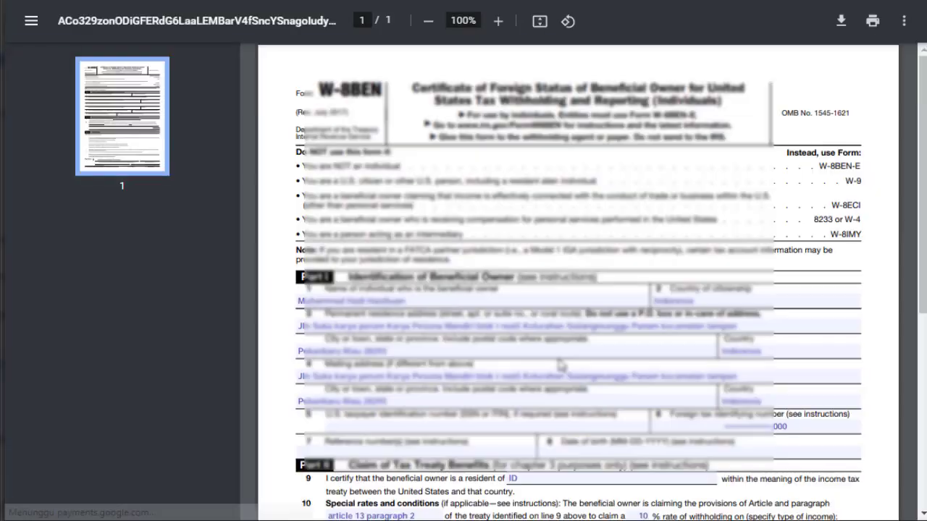
pyautogui.scroll(-5, 554, 354)
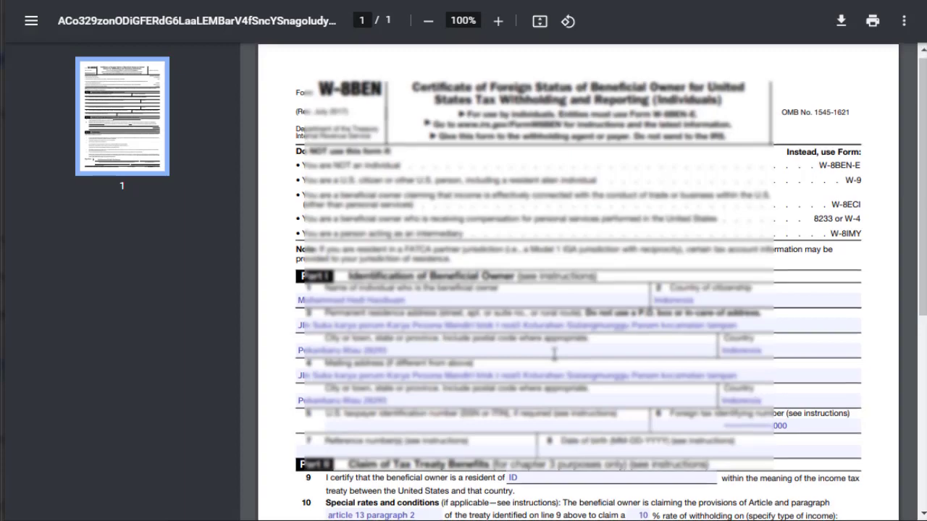
pyautogui.scroll(5, 553, 354)
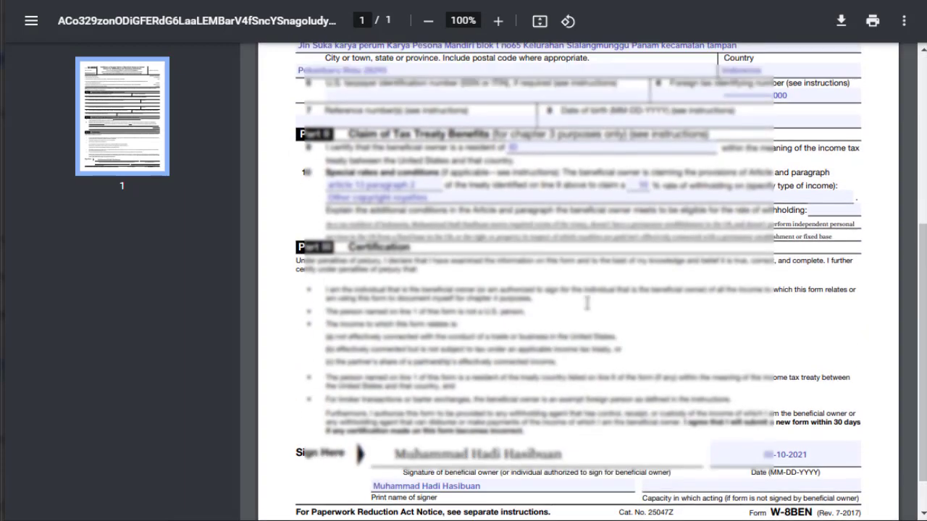